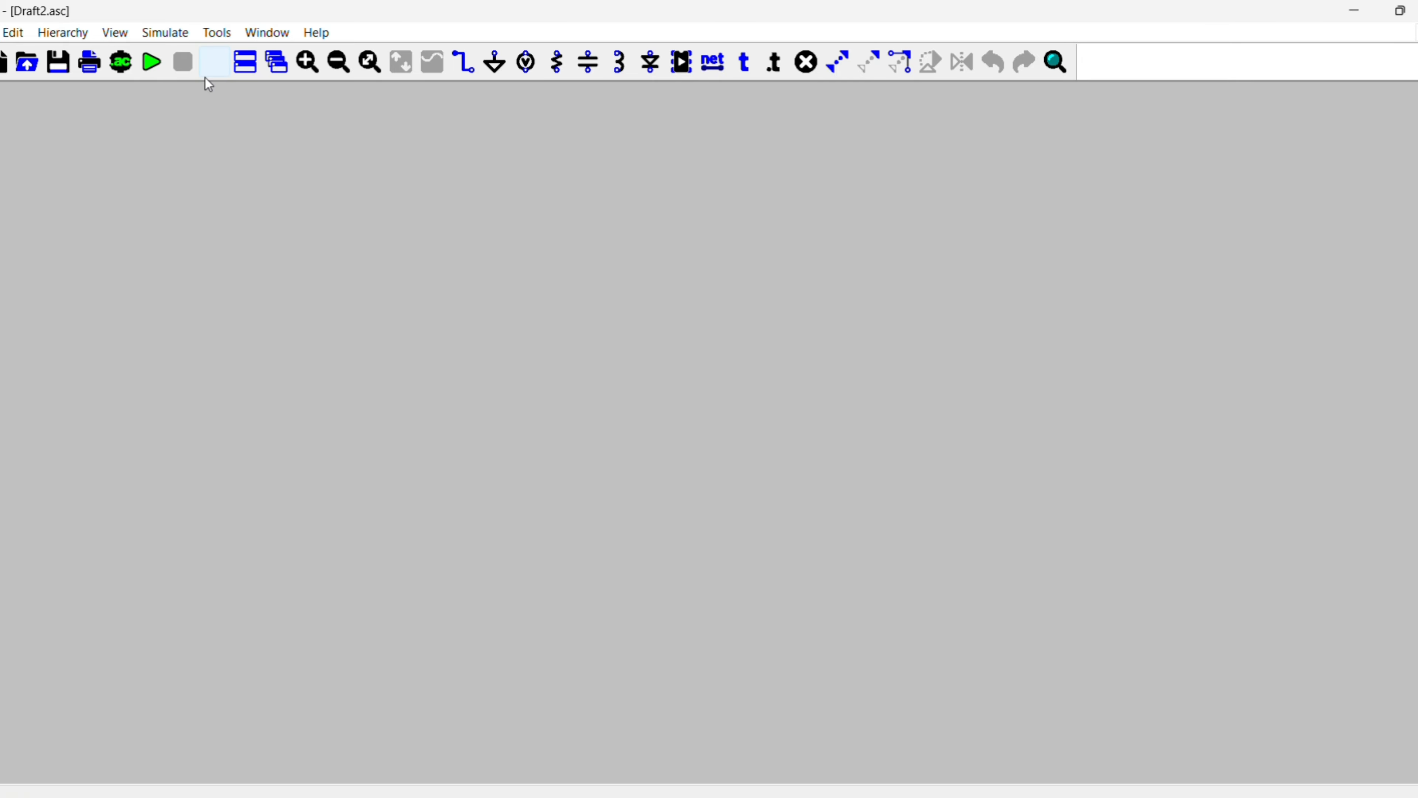
Step: Place a resistor on the empty schematic and a capacitor beside it
left_click(546, 66)
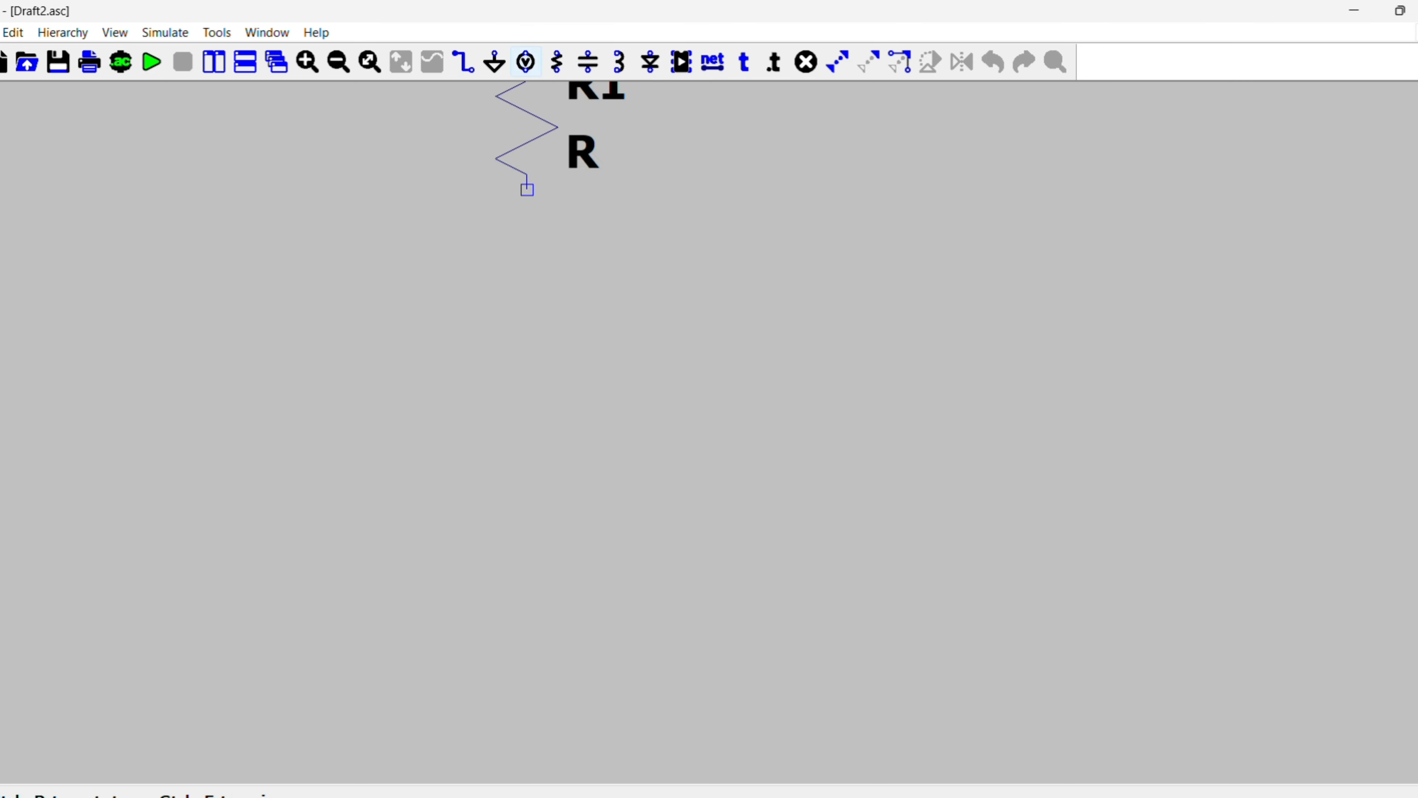
left_click(281, 322)
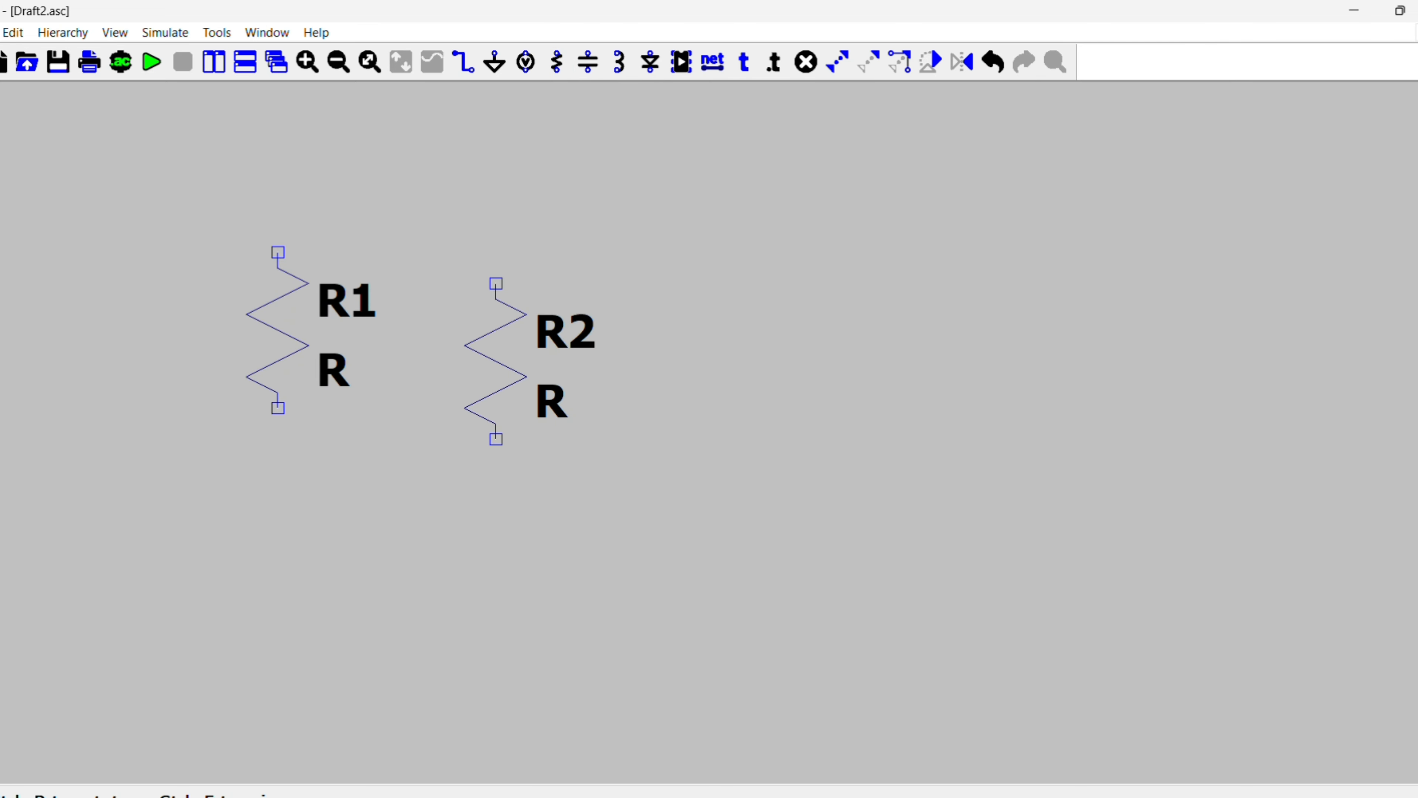
key("Escape")
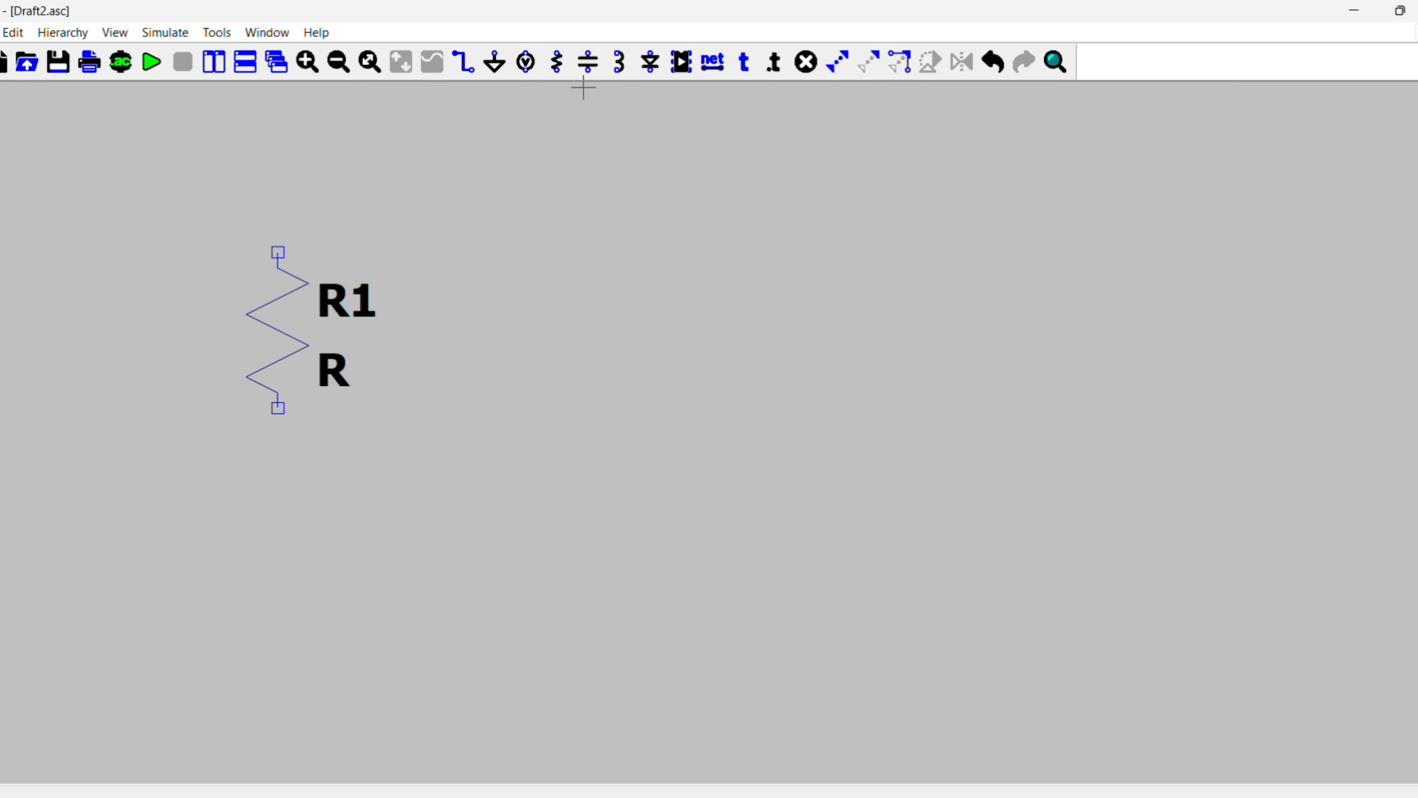
left_click(591, 70)
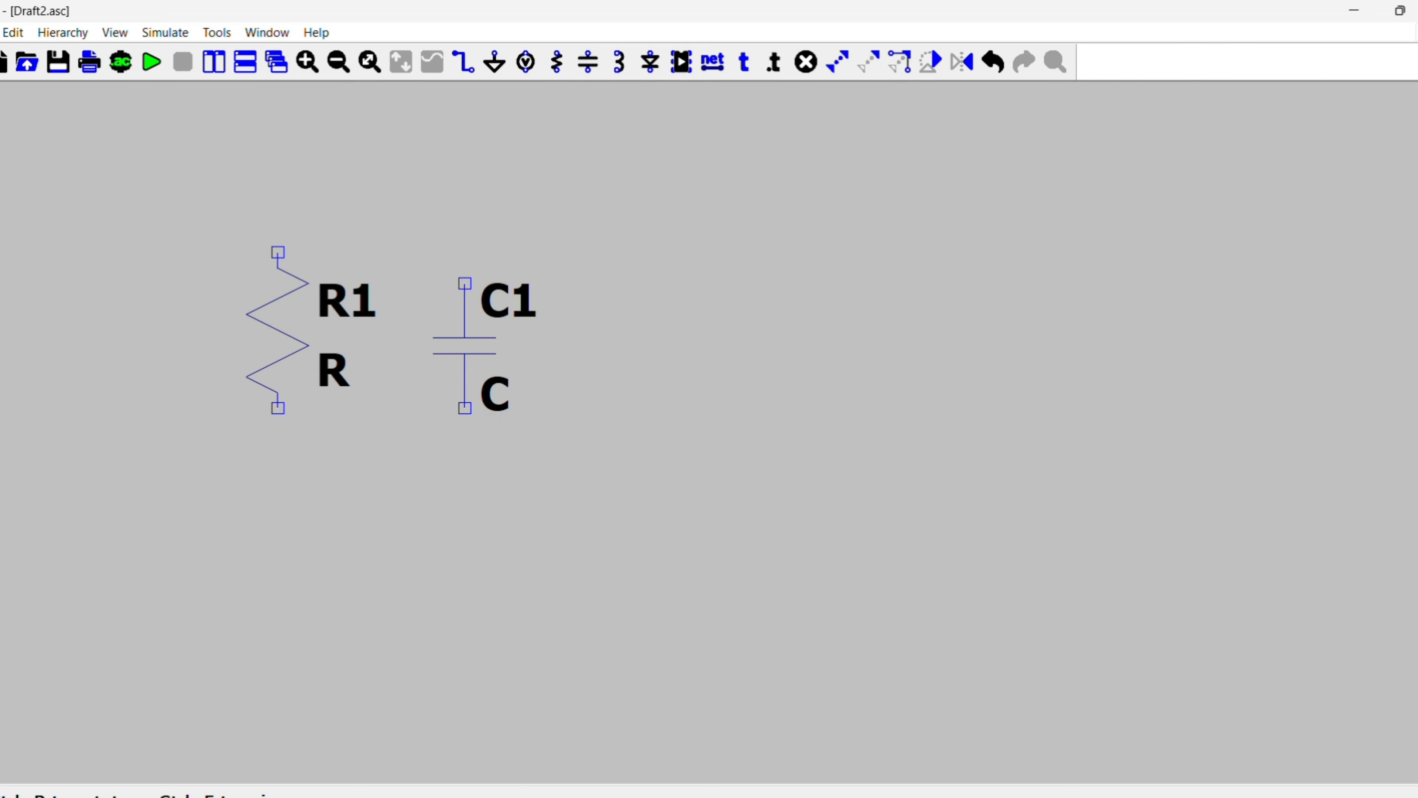
left_click(527, 253)
key("Escape")
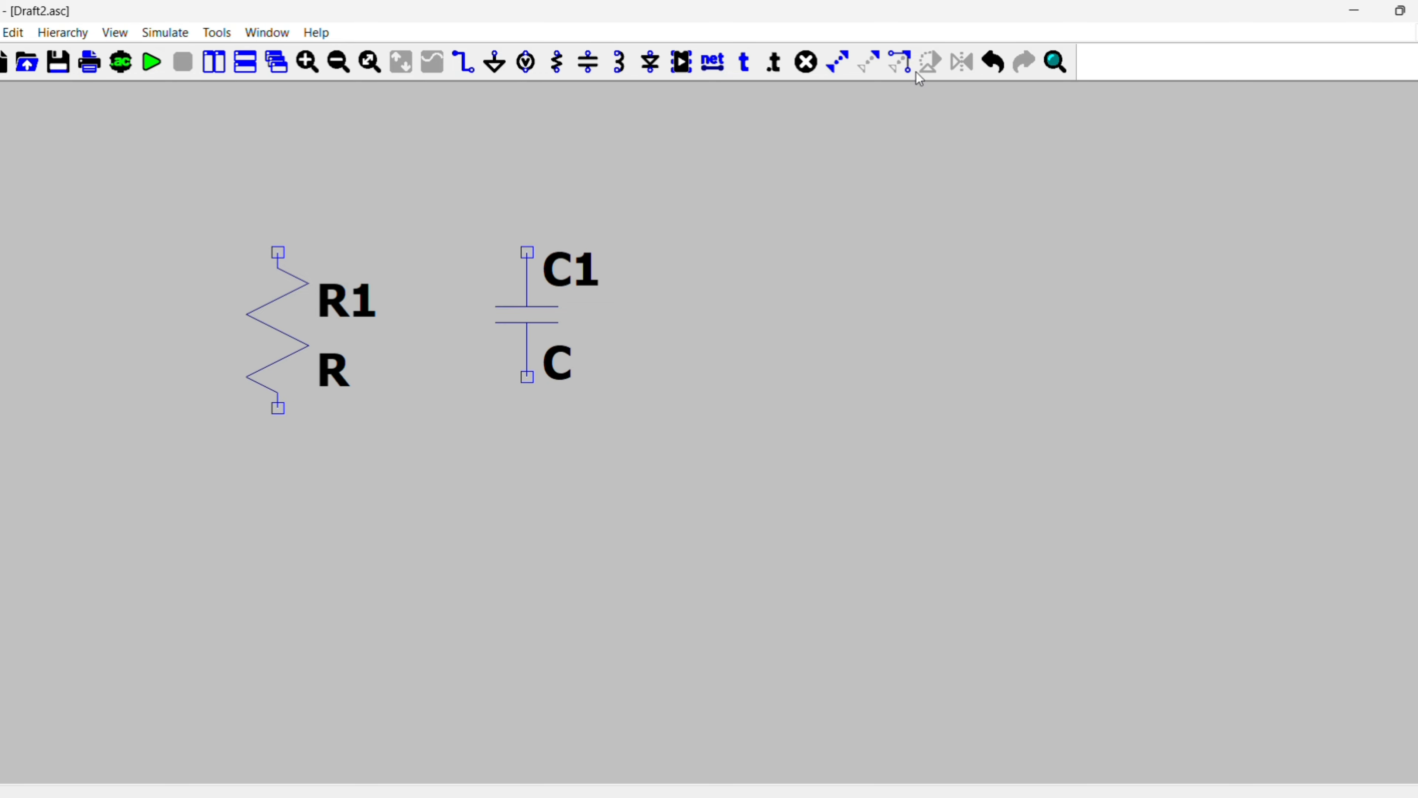
Step: Find the OP1177 op-amp in the component library and place it beyond the capacitor, lower in the schematic
left_click(682, 70)
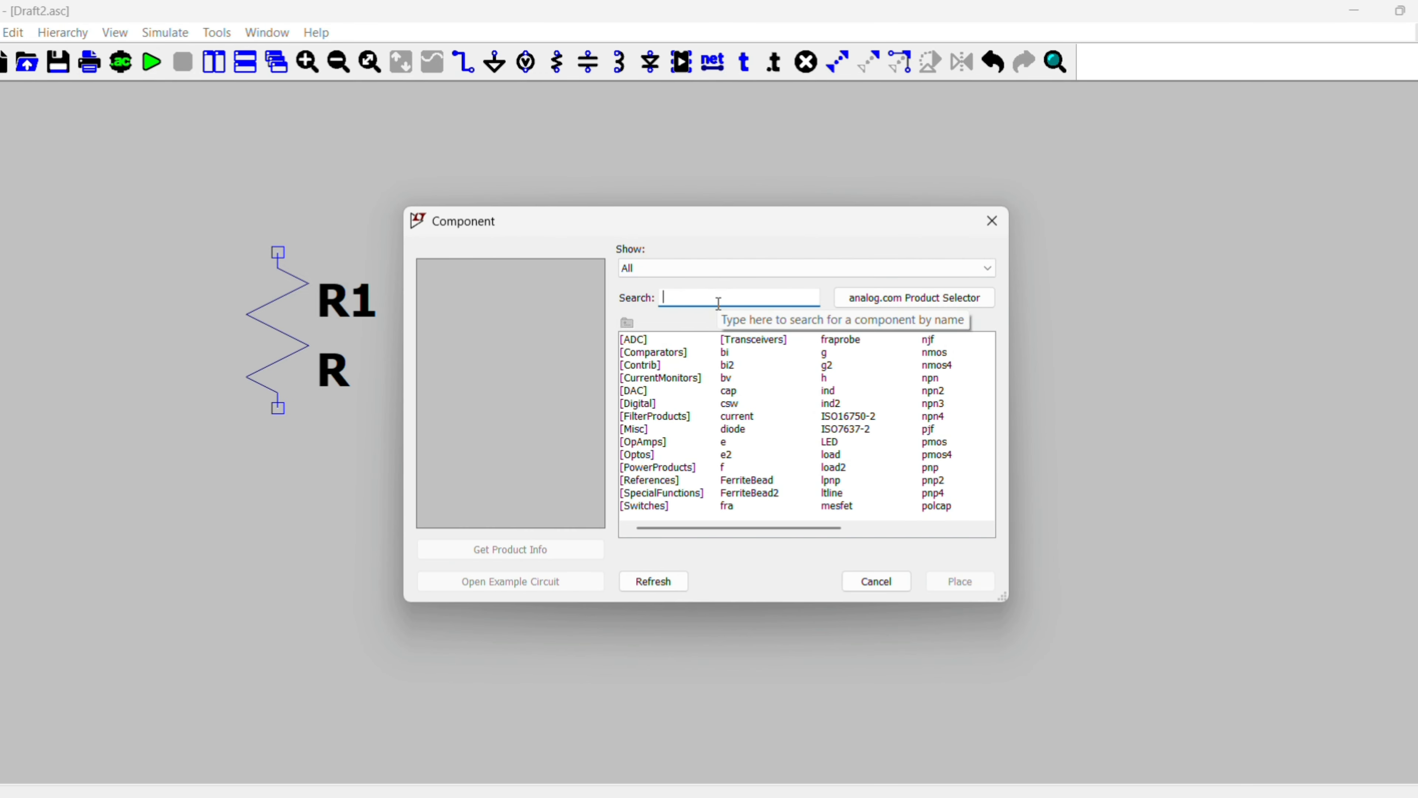
type("op11")
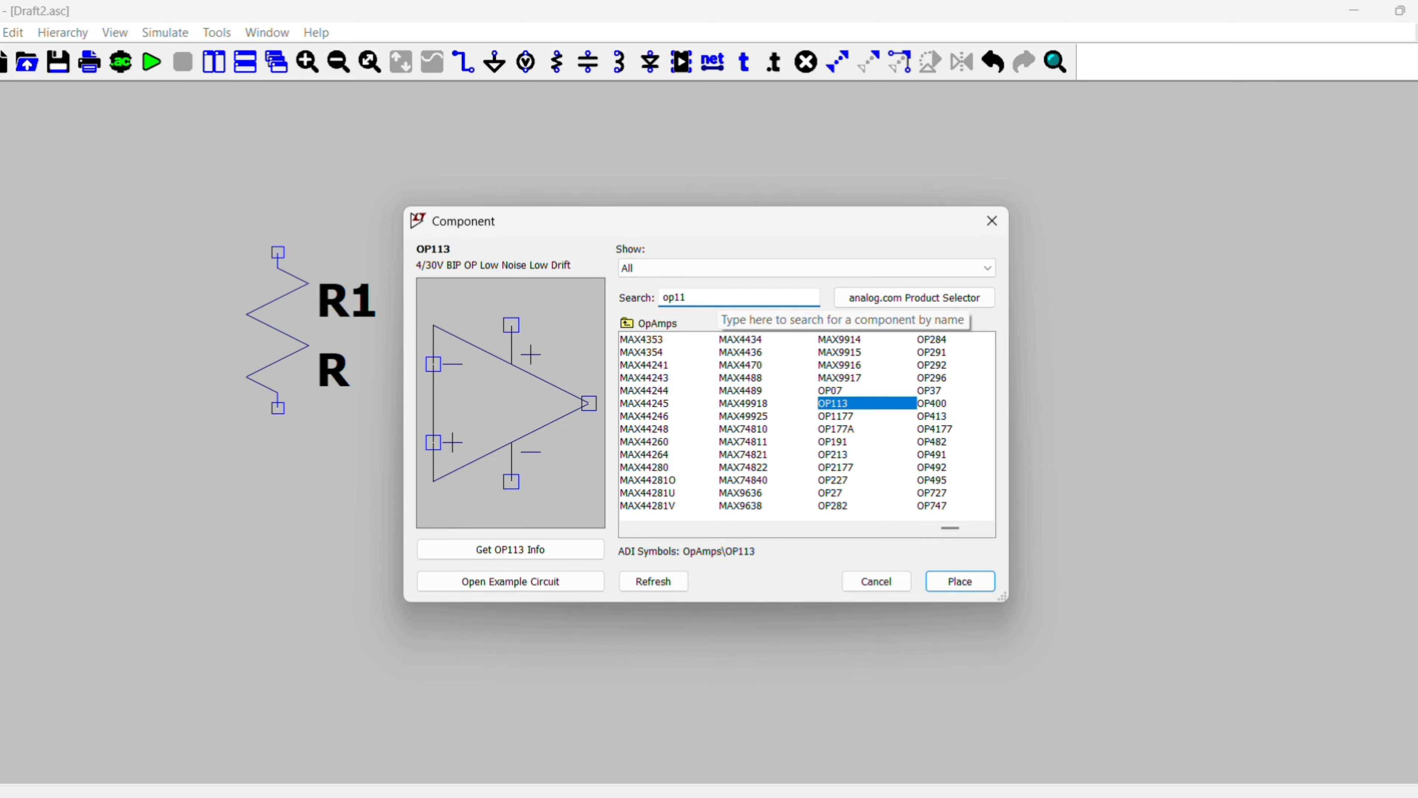
type("77")
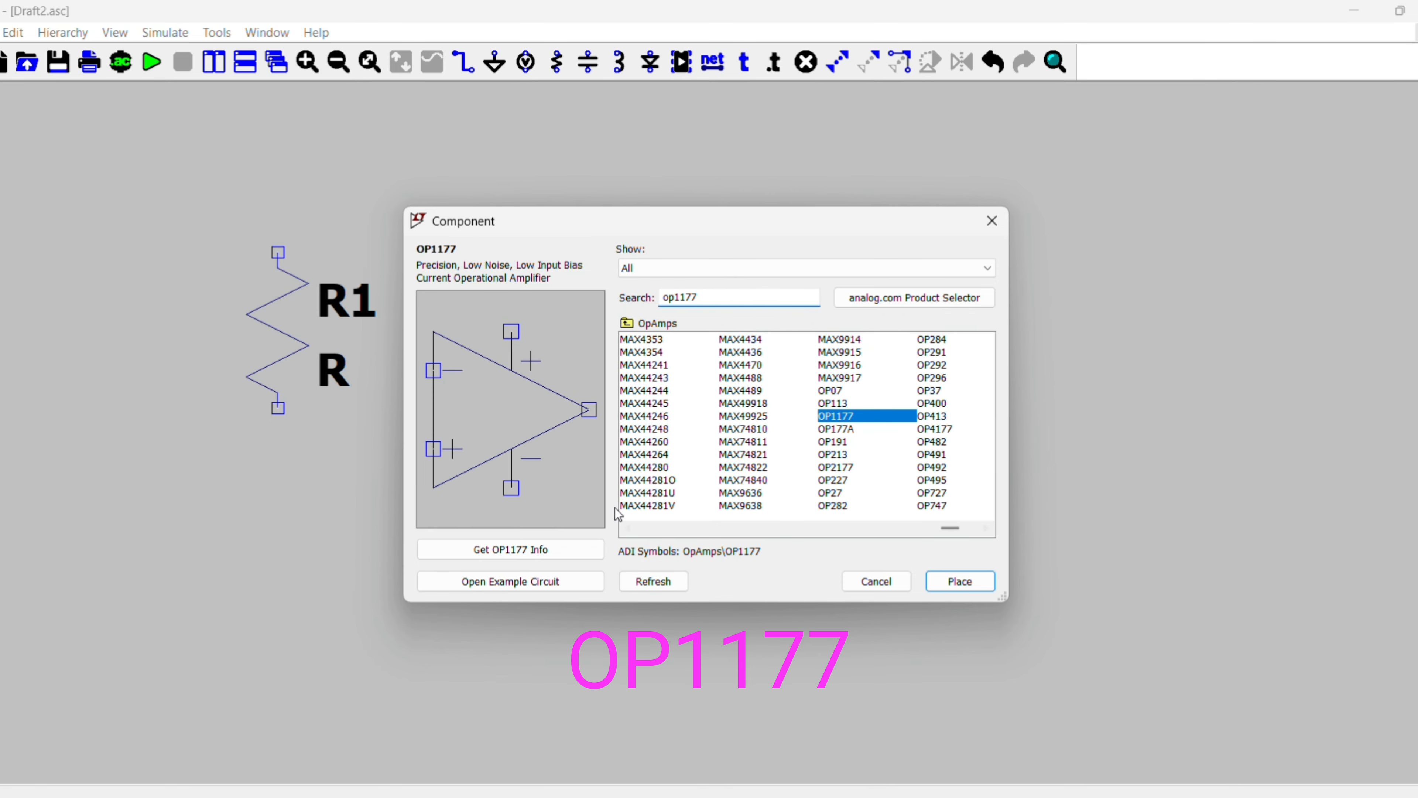
left_click(949, 579)
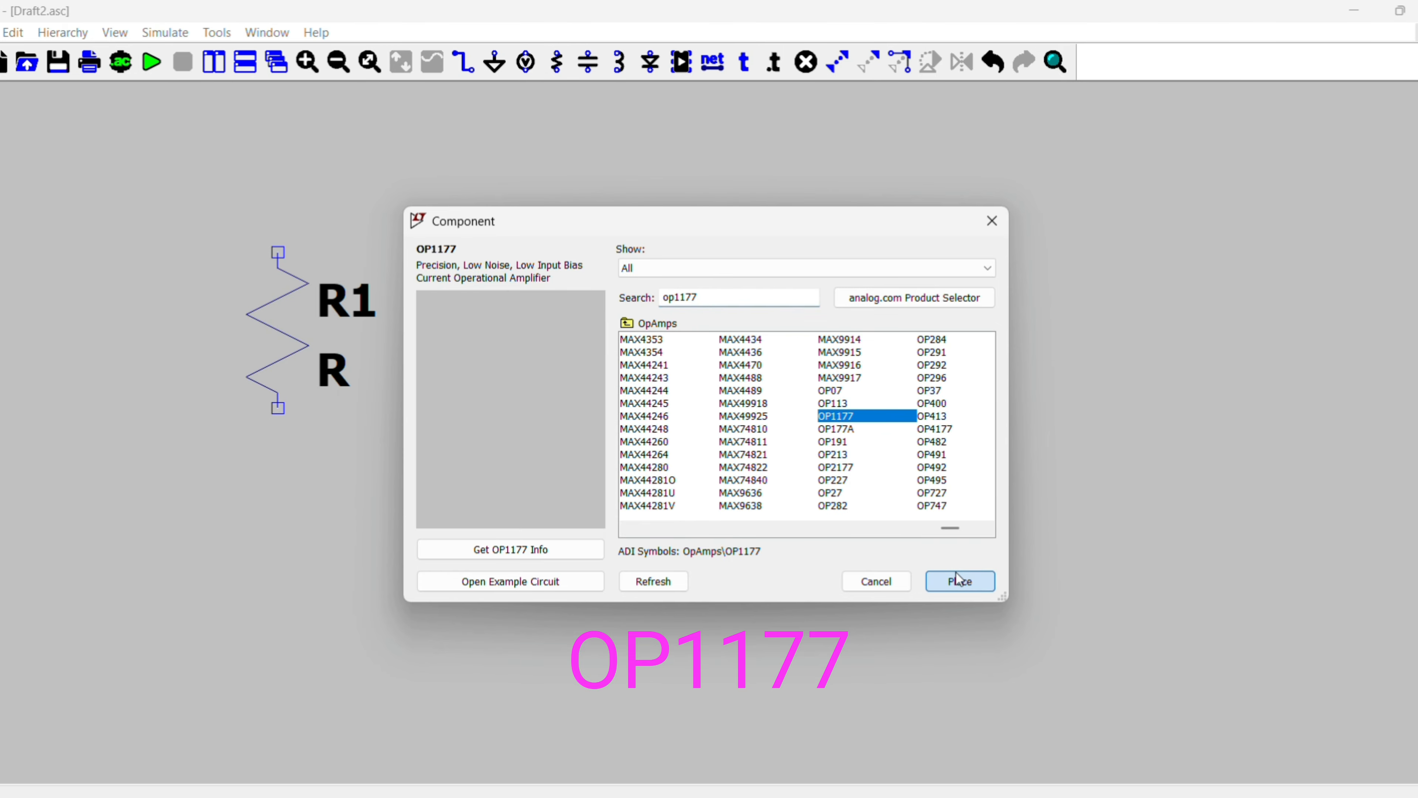
left_click(770, 458)
key("Escape")
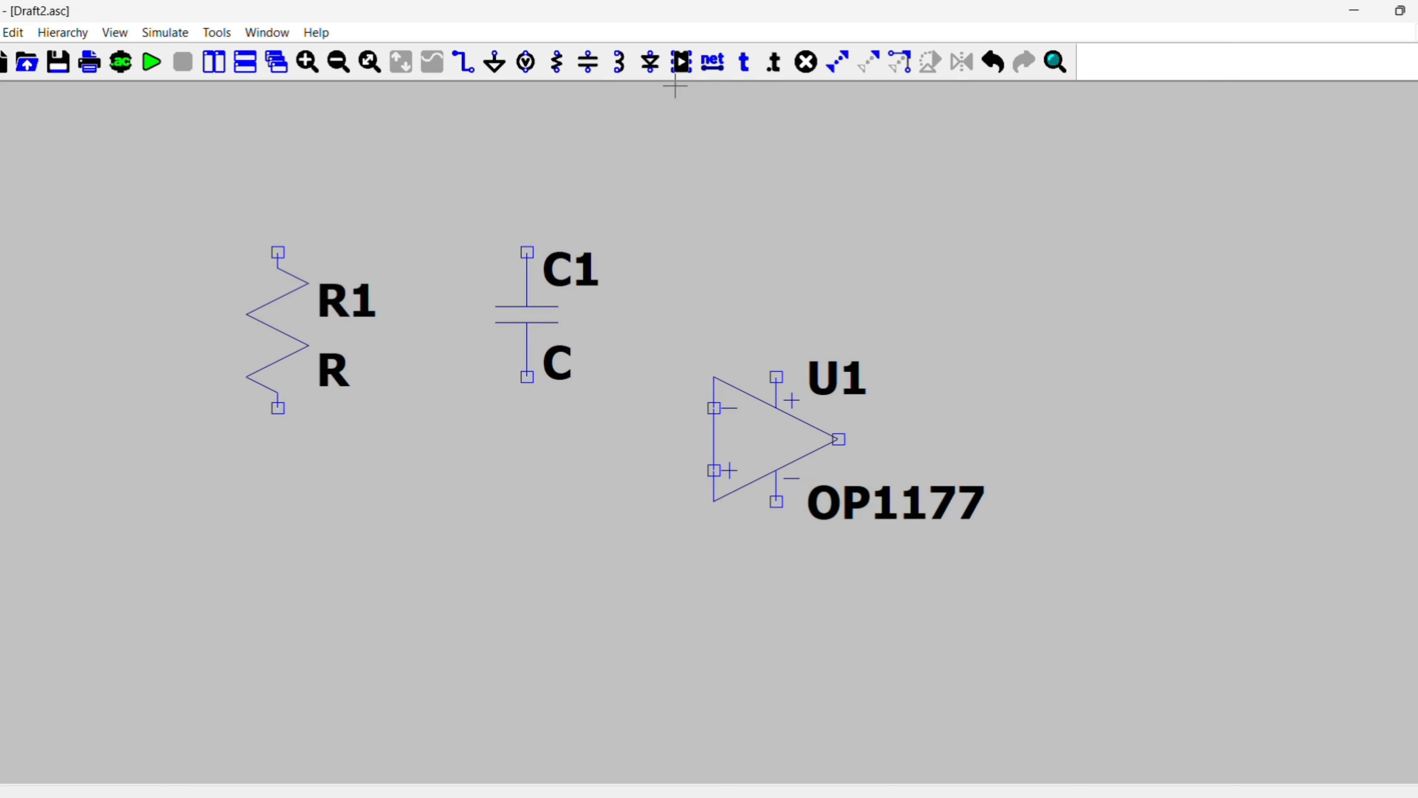
Step: Place three voltage sources: two below the resistor's level and one well above the other components
left_click(528, 63)
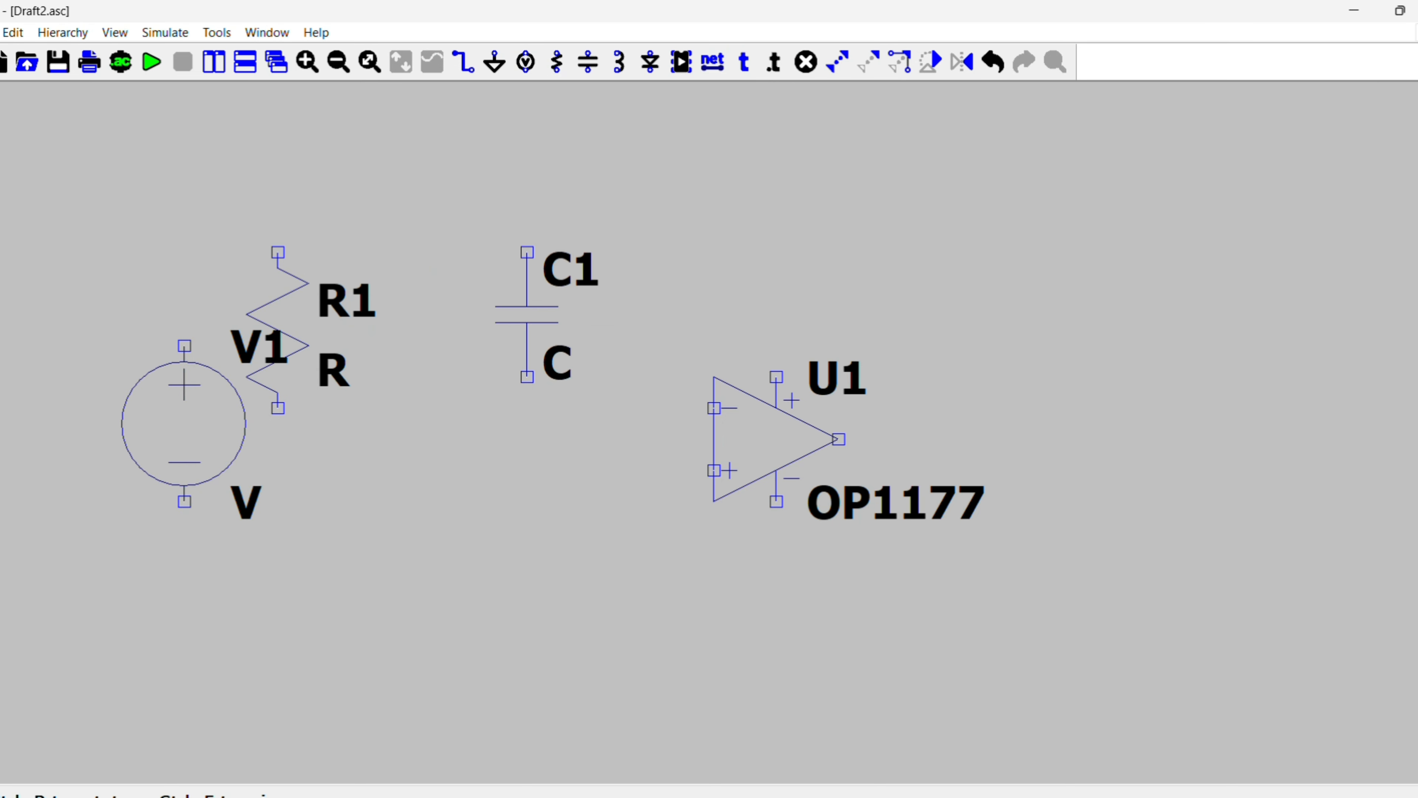
left_click(60, 486)
left_click(247, 604)
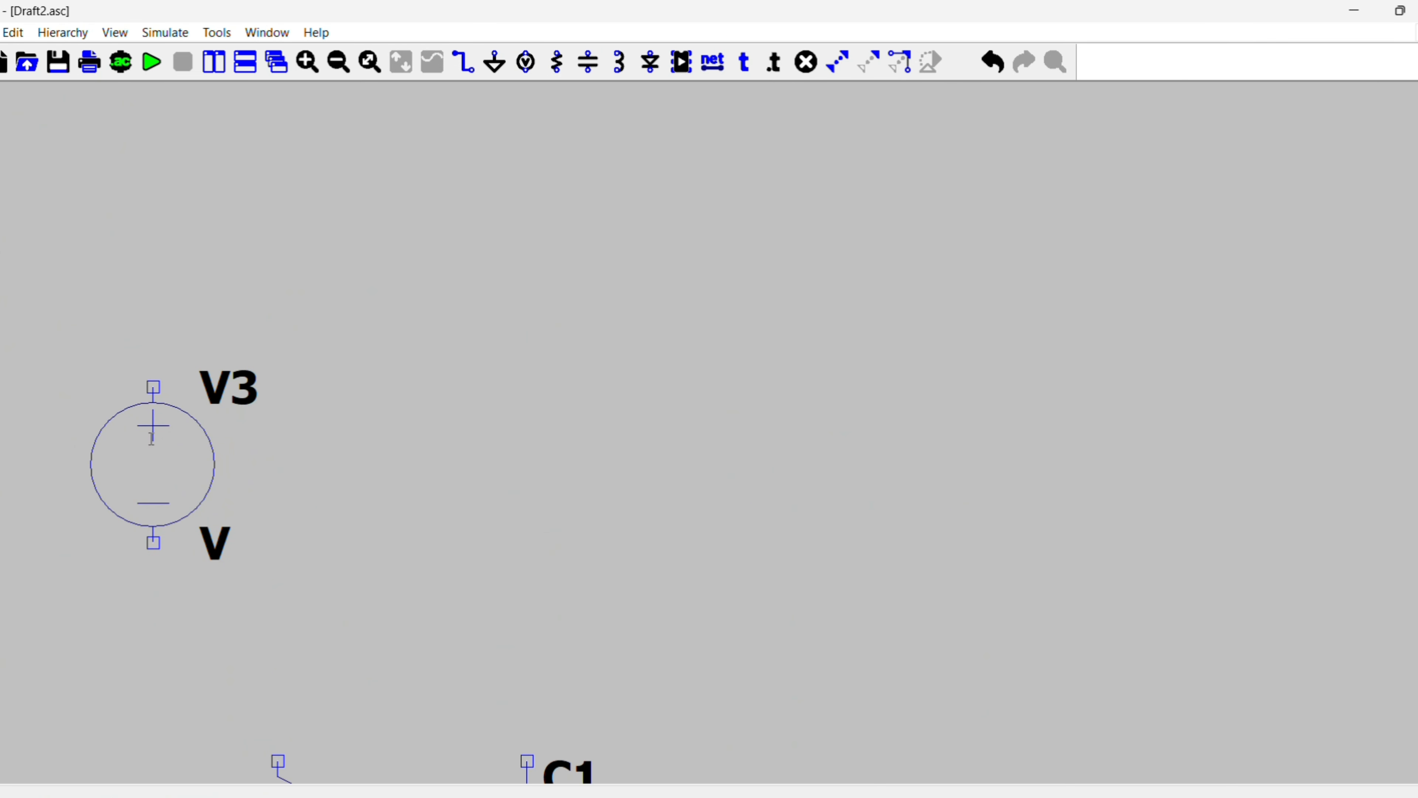
left_click(153, 381)
key("Escape")
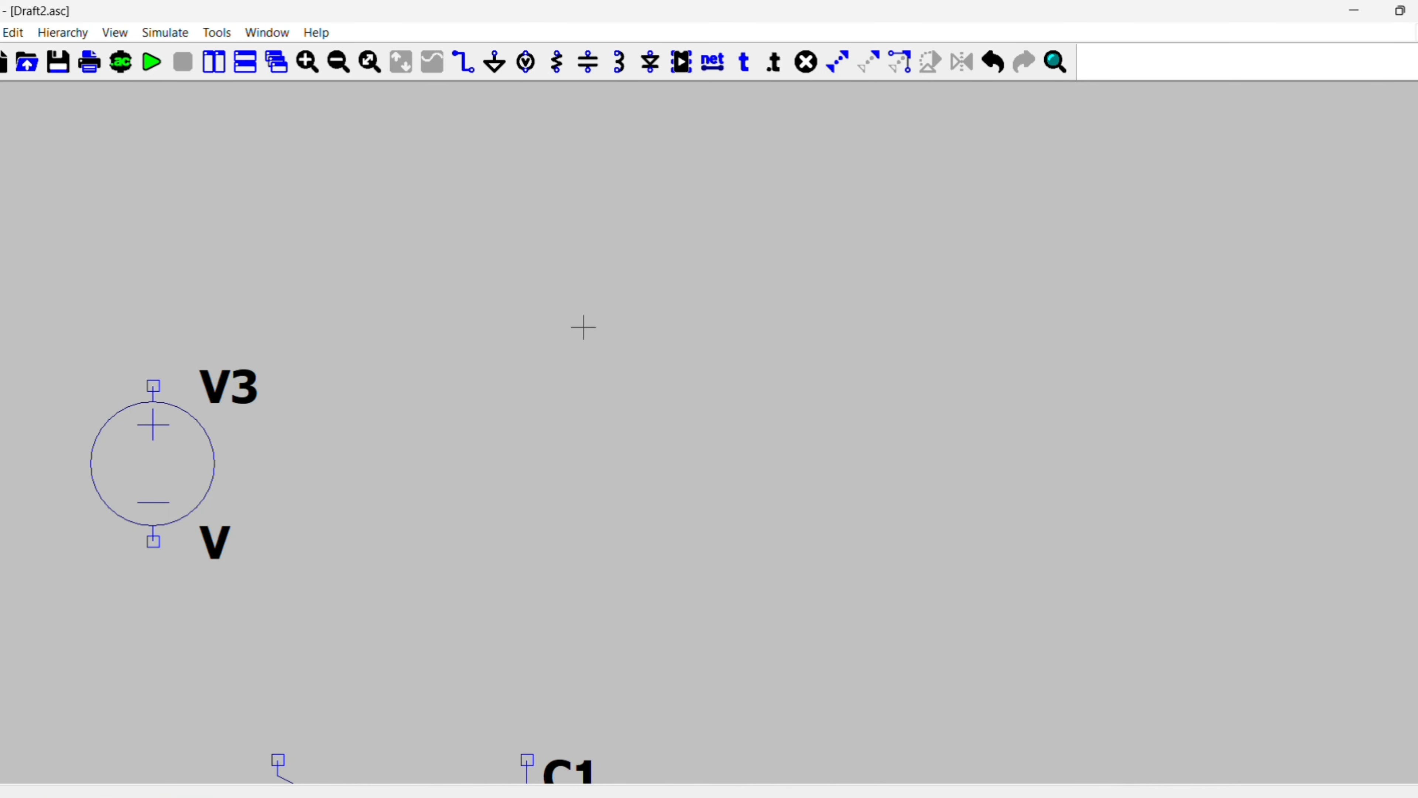
Step: Move voltage source V3 to just above resistor R1
scroll(584, 328, "up", 1)
scroll(584, 327, "down", 3)
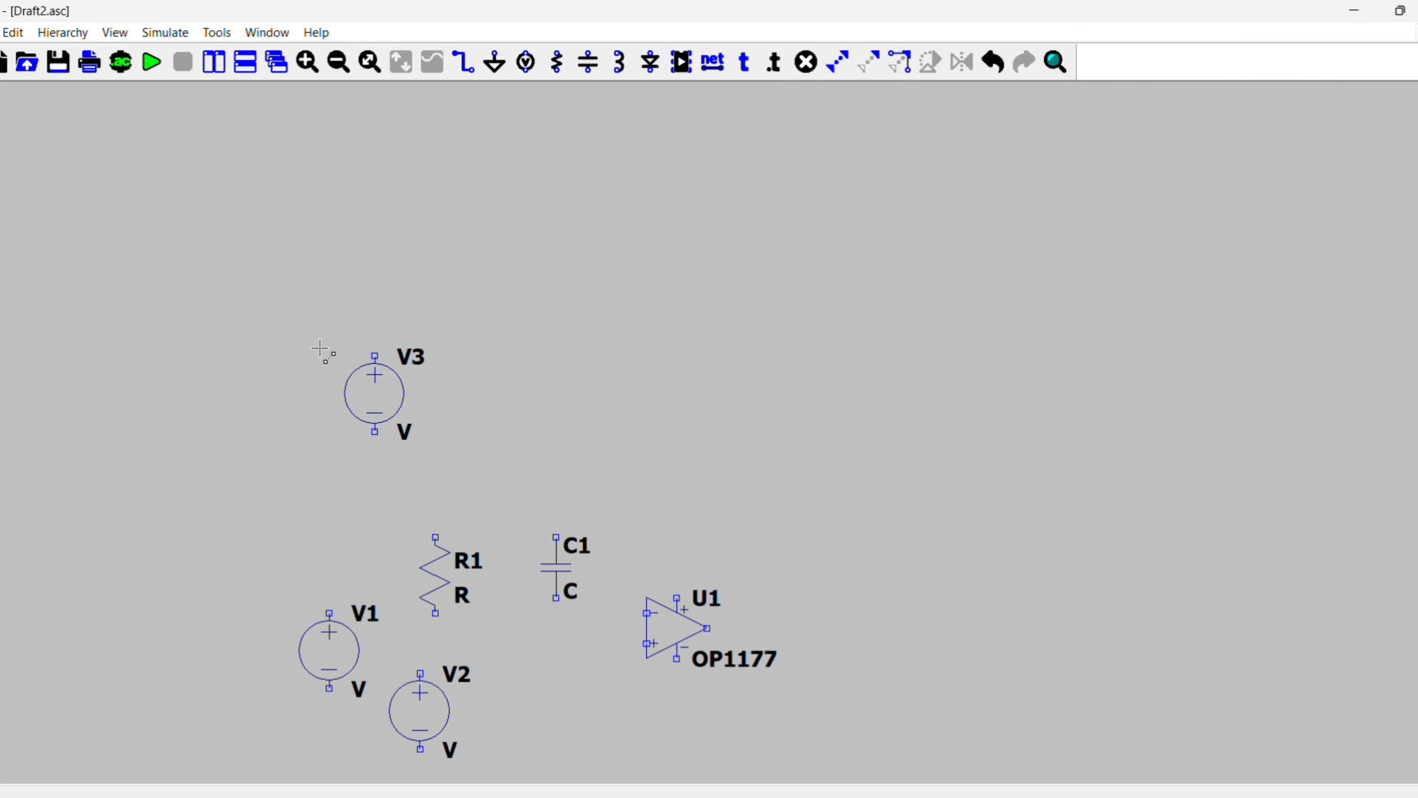
left_click_drag(309, 315, 447, 500)
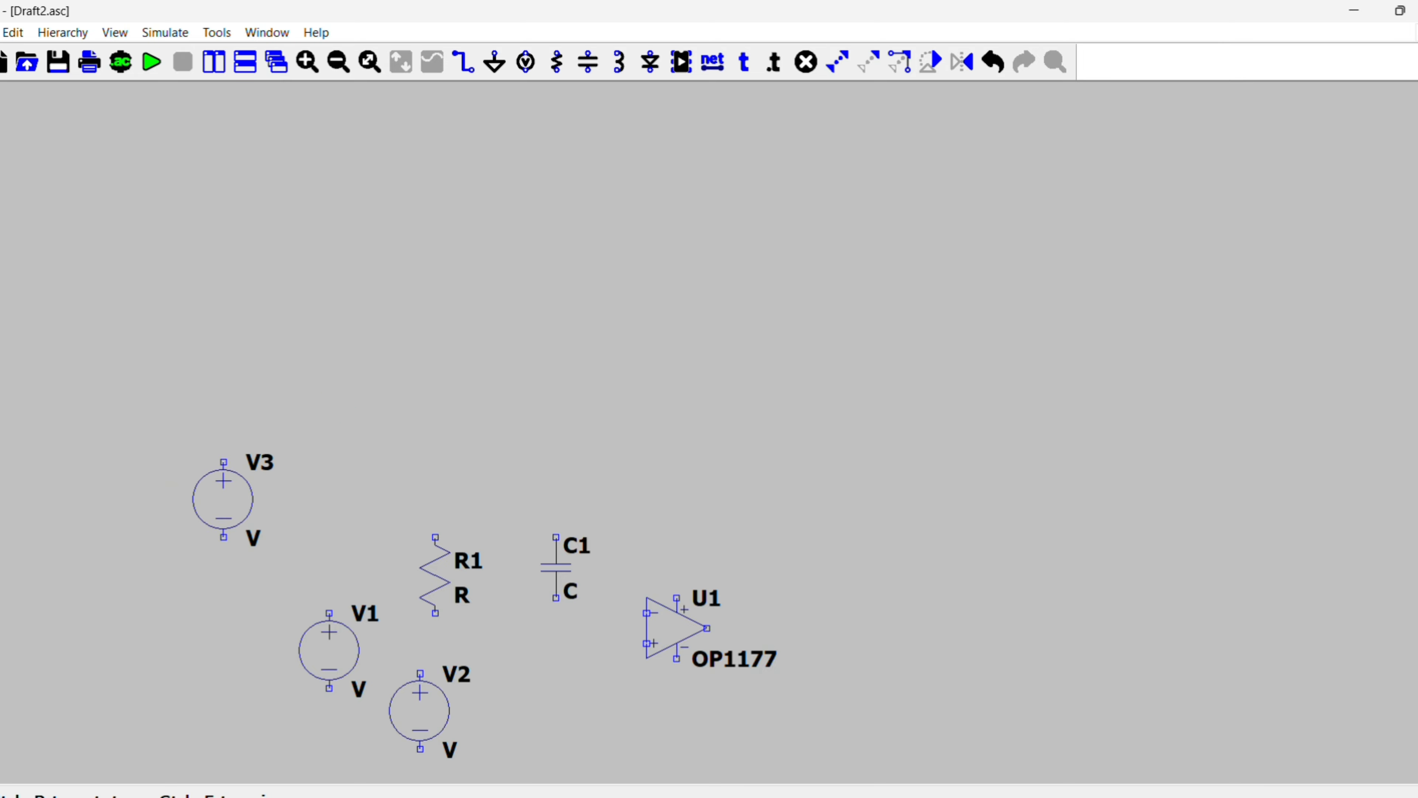
left_click(472, 419)
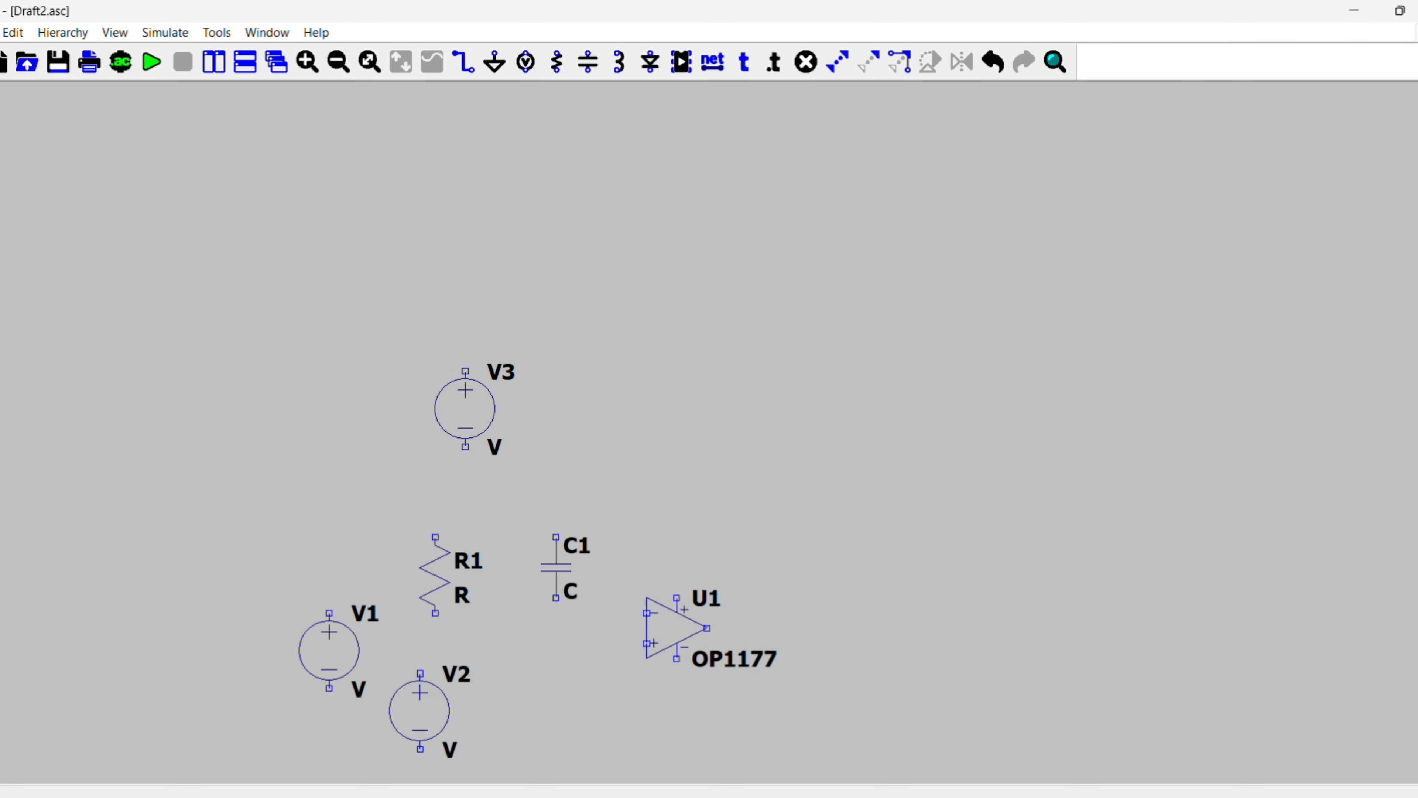
Step: Rotate capacitor C1 to horizontal and place it directly above the op-amp
left_click(520, 513)
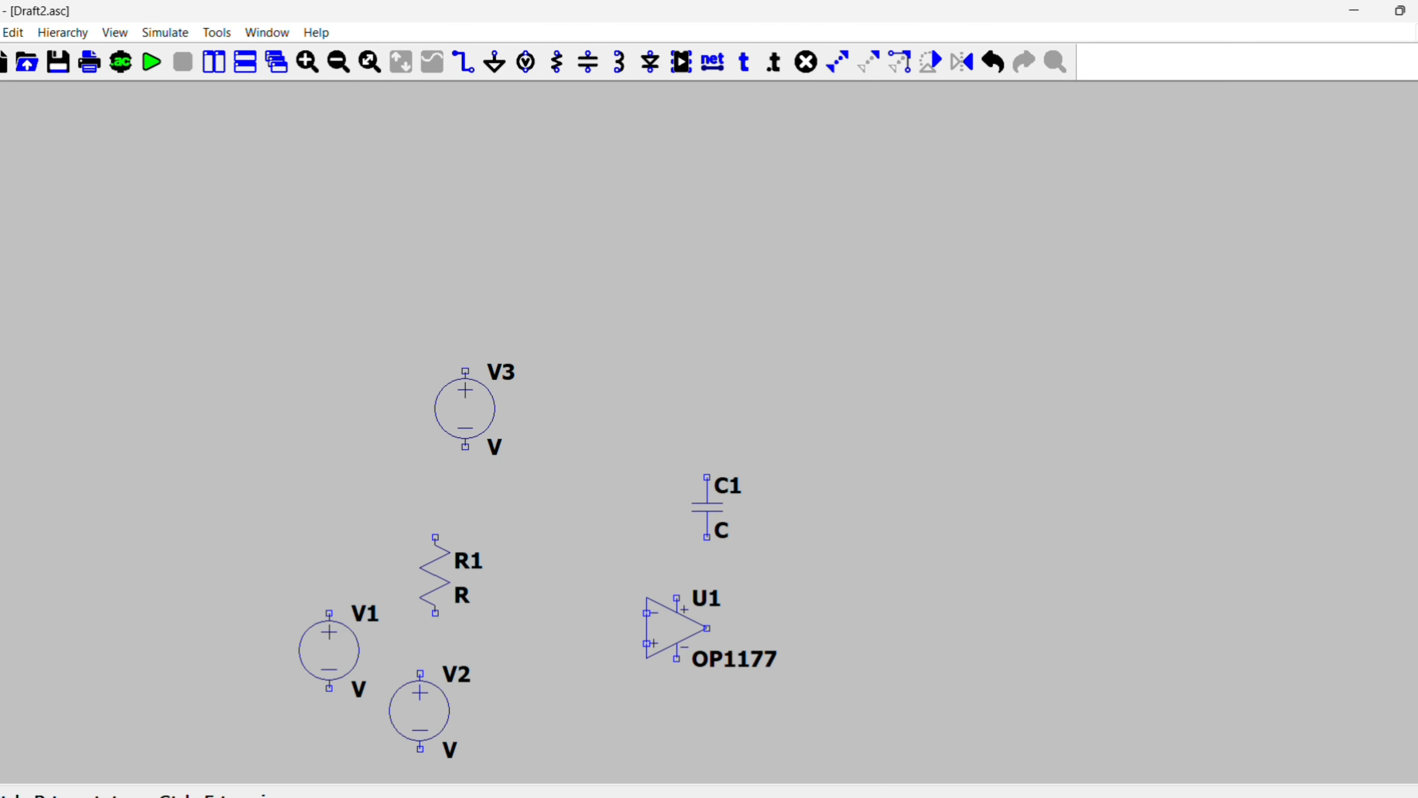
key("ctrl+r")
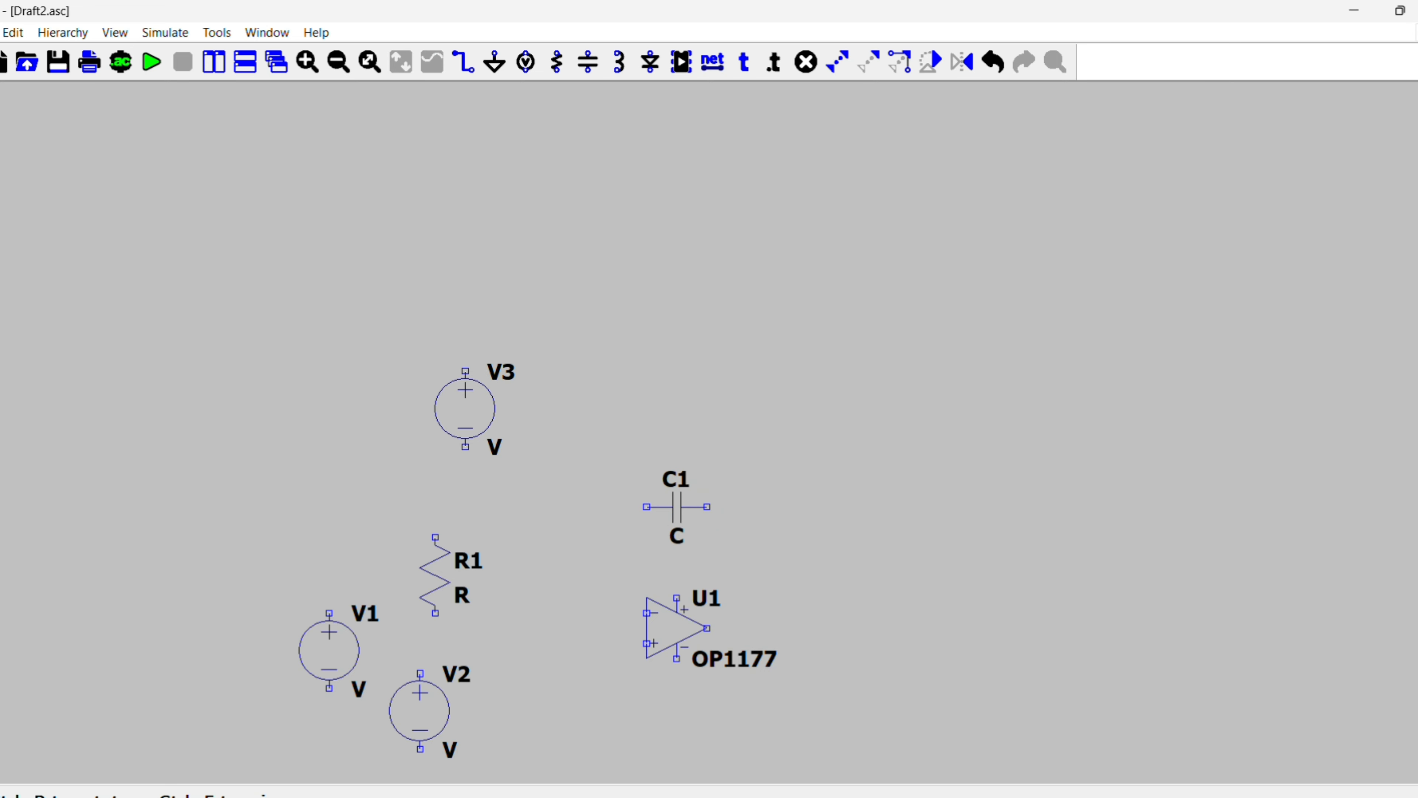
left_click(642, 496)
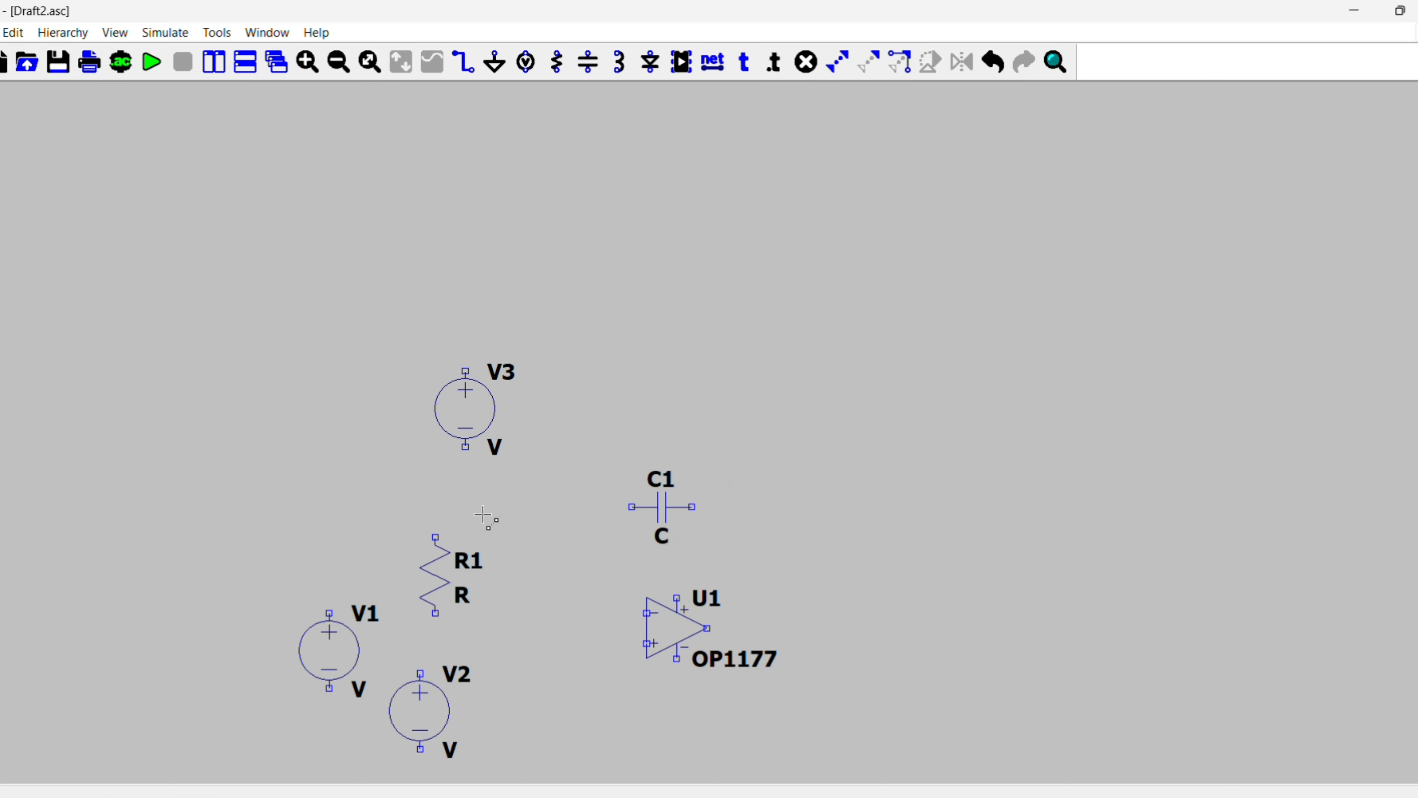
Step: Rotate resistor R1 to horizontal and place it level with the op-amp's inverting input
left_click_drag(381, 532, 536, 642)
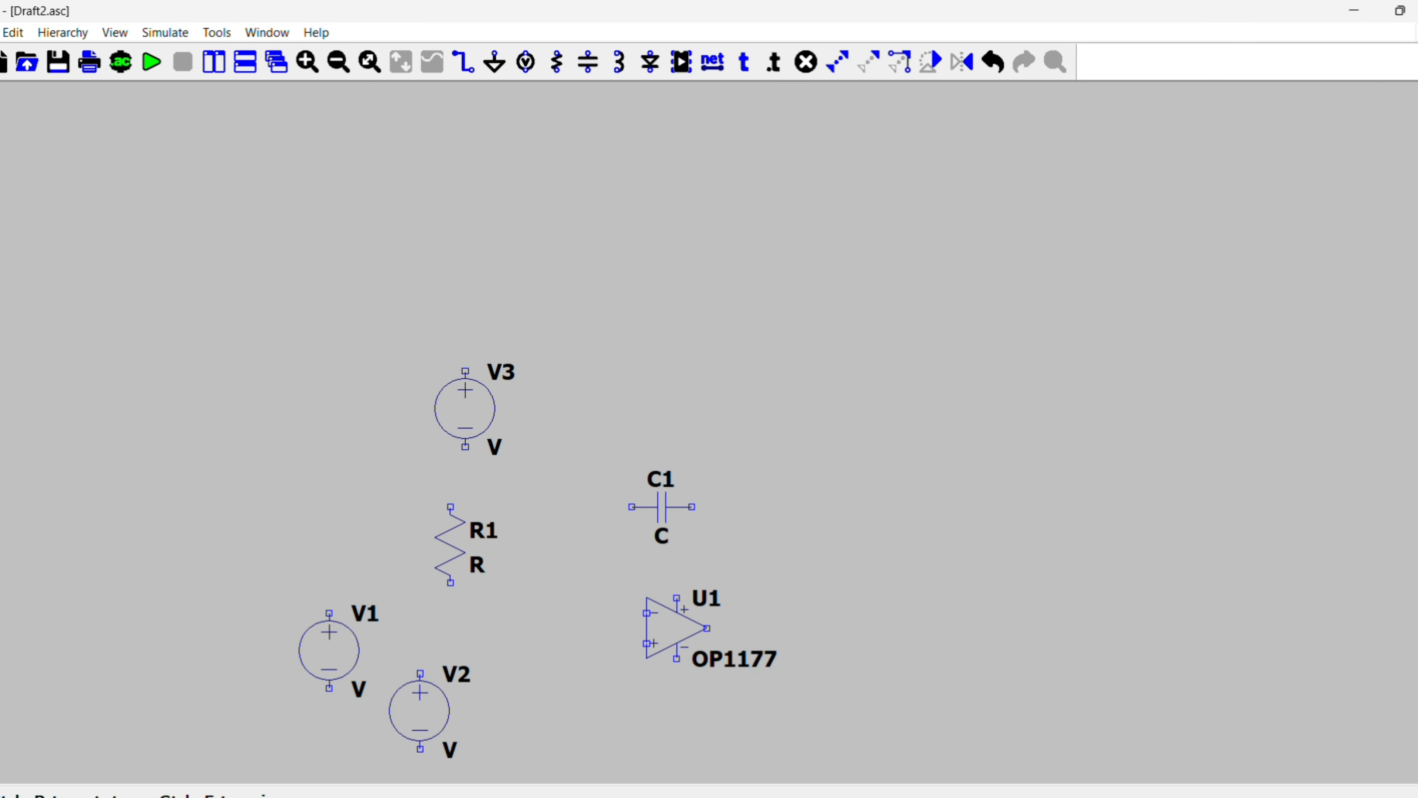
key("ctrl+r")
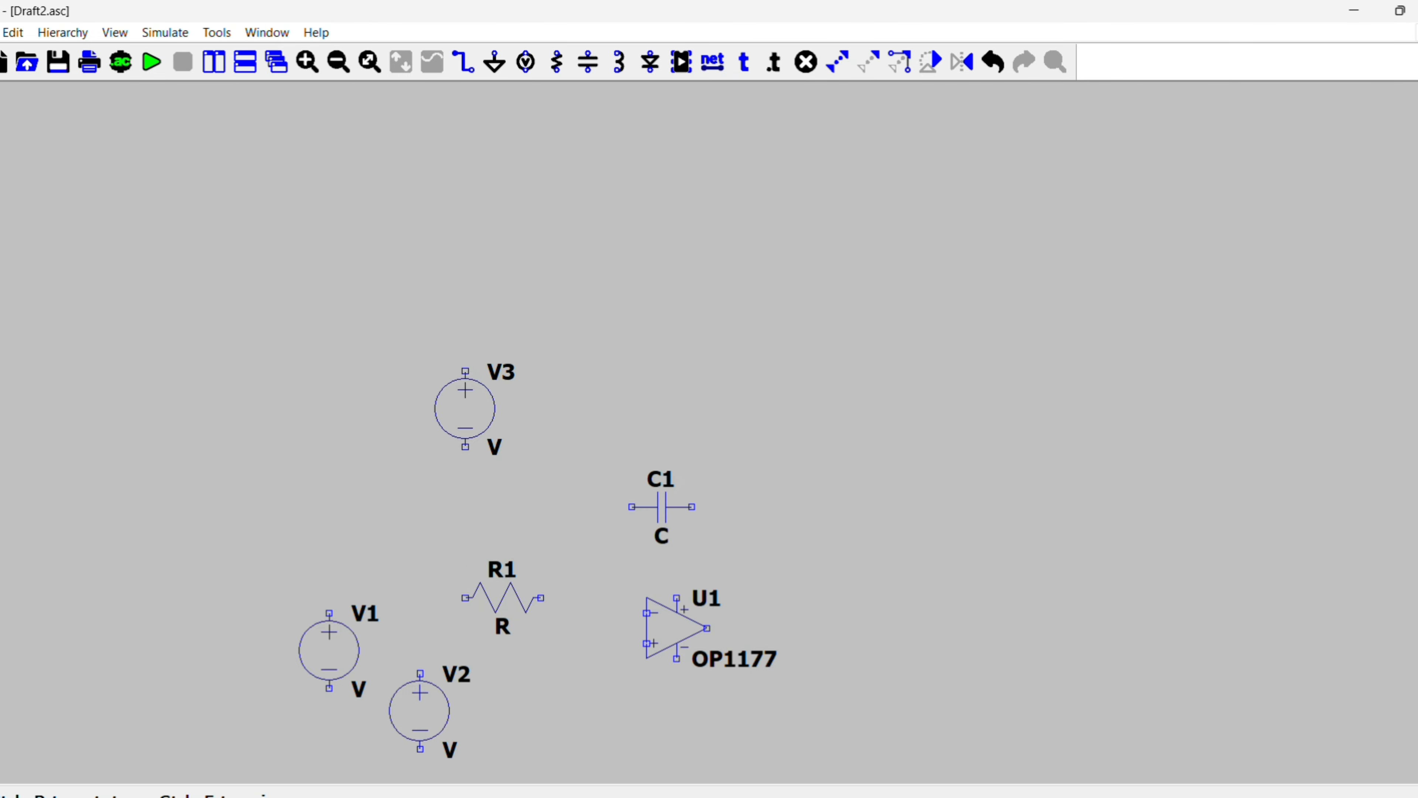
left_click(503, 613)
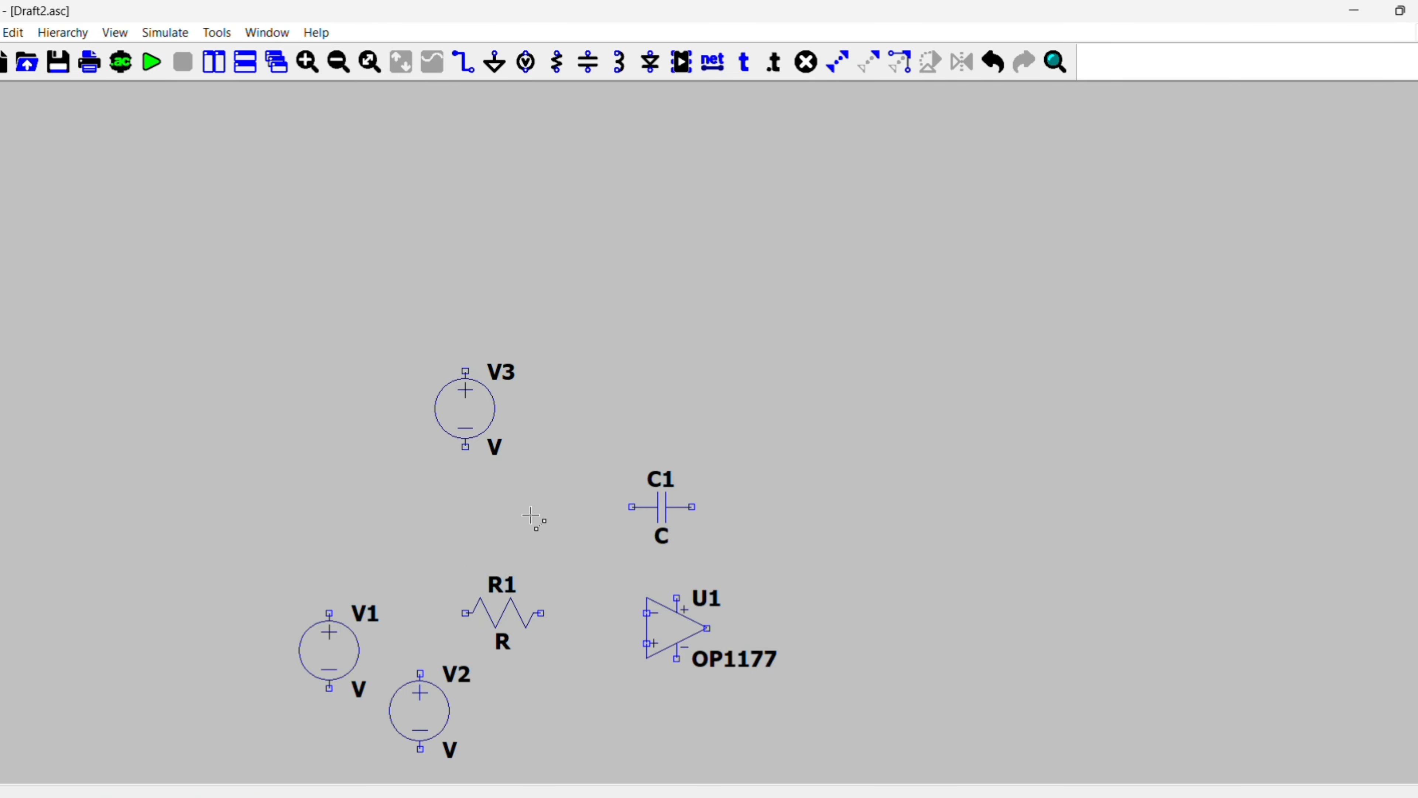
Step: Move voltage source V2 to below resistor R1, and shift V1 slightly up and away from the resistor
scroll(531, 517, "up", 2)
scroll(532, 517, "down", 3)
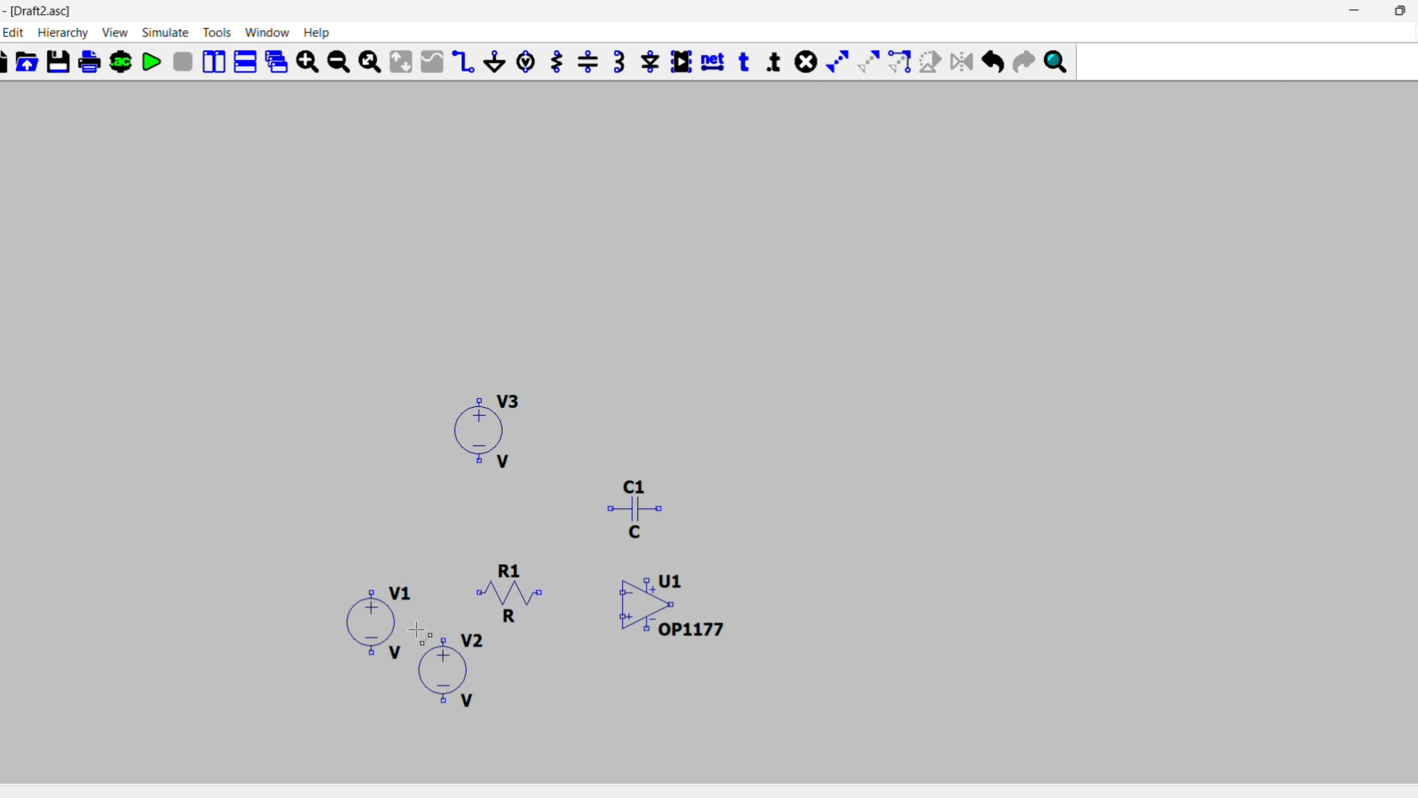
left_click(442, 670)
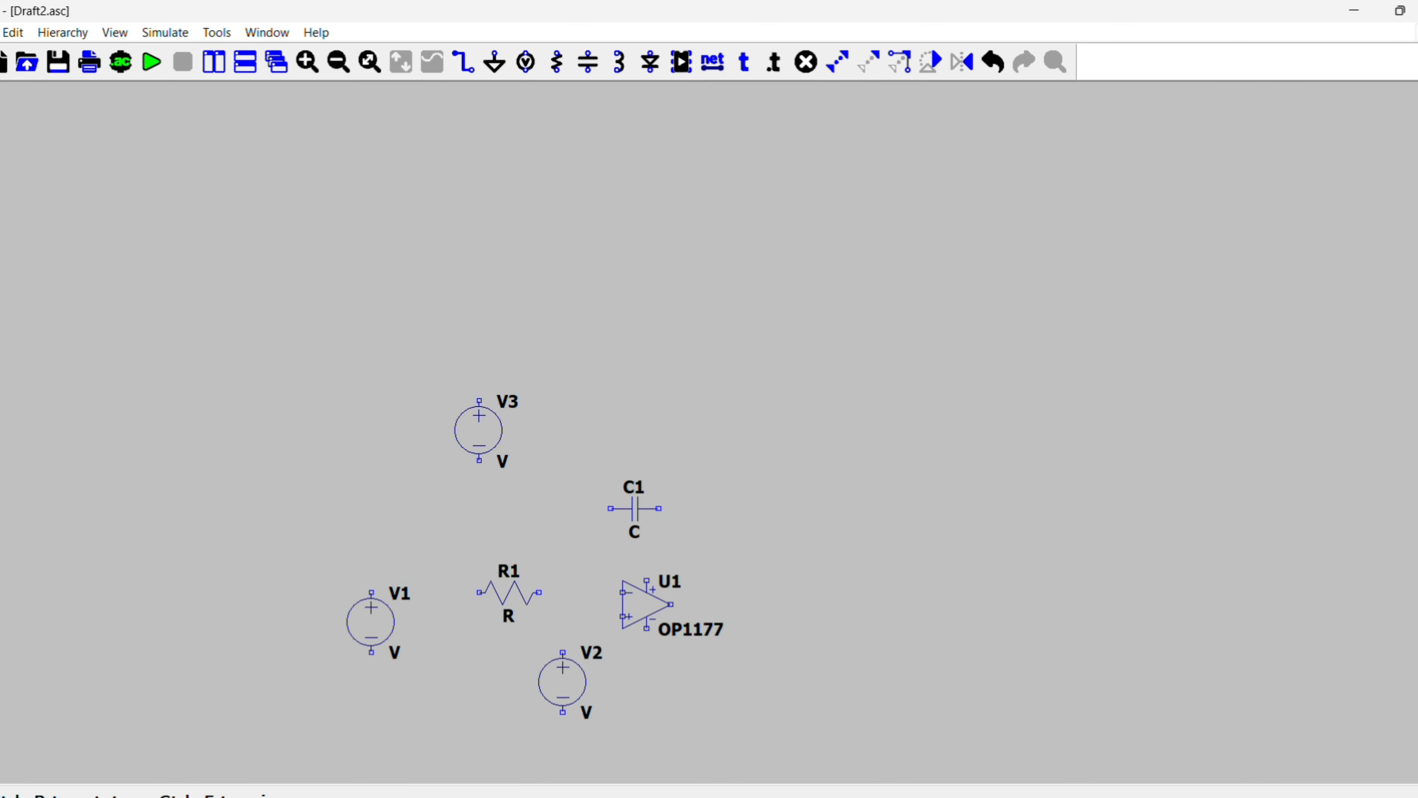
left_click(492, 645)
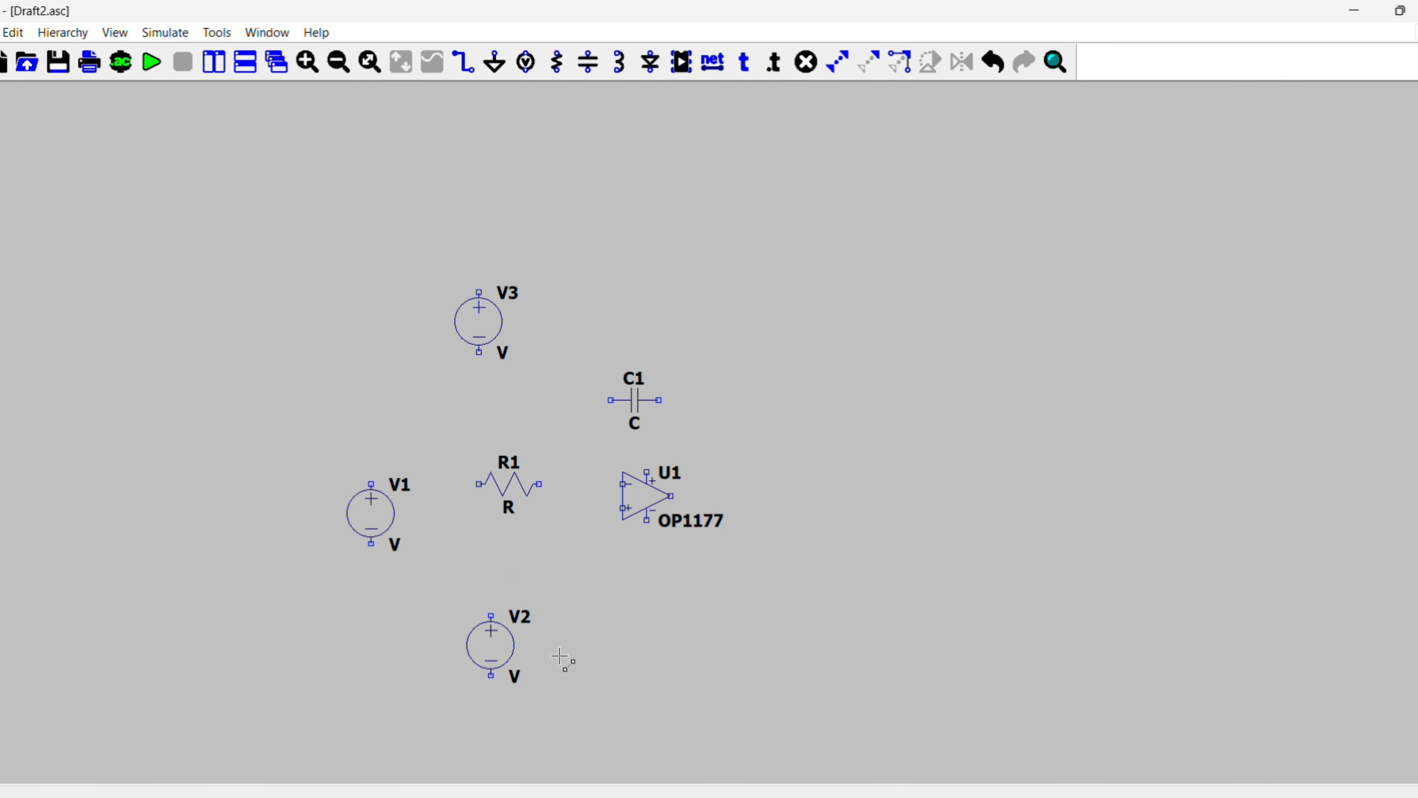
left_click_drag(293, 442, 434, 612)
left_click(347, 441)
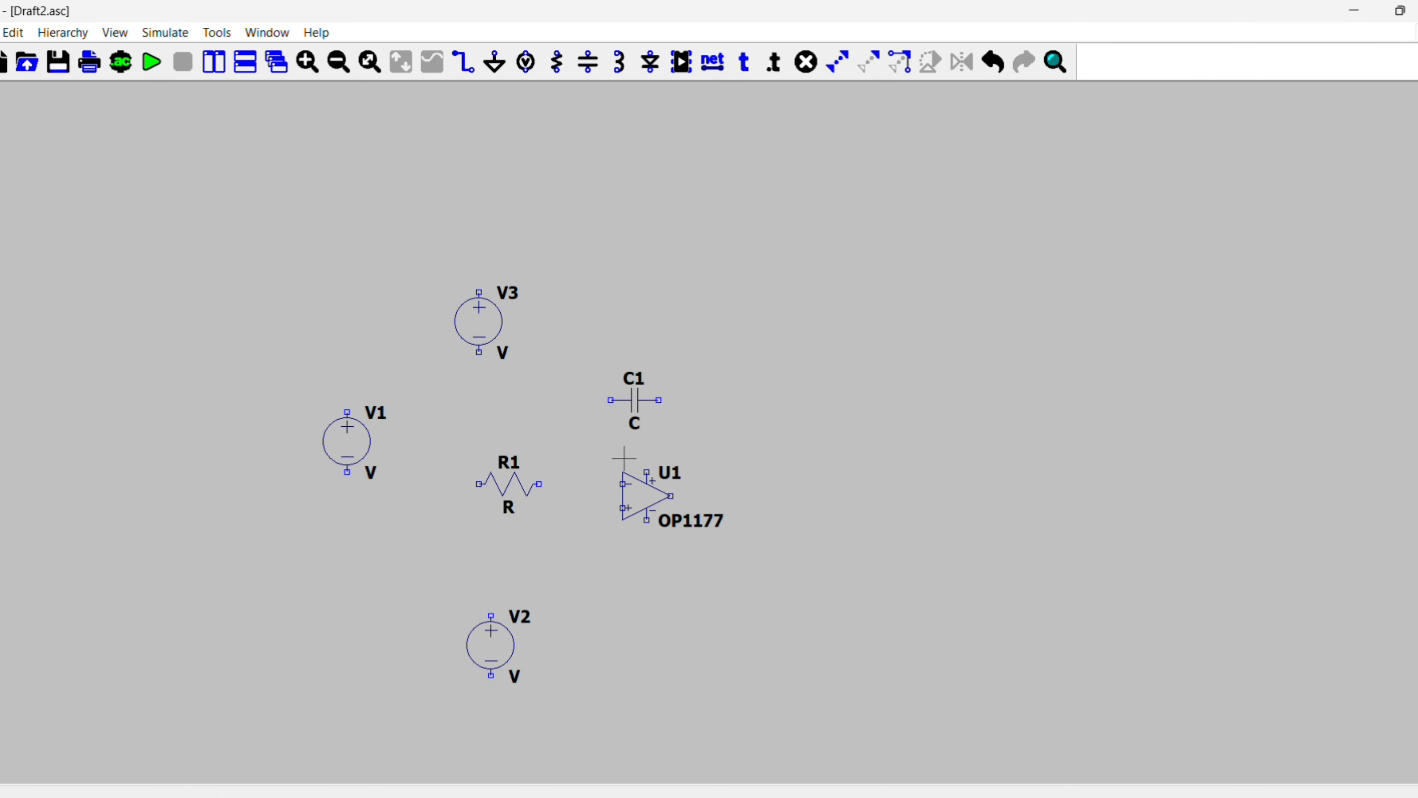
Step: Set the capacitance of C1 to 1nF
scroll(635, 402, "down", 1)
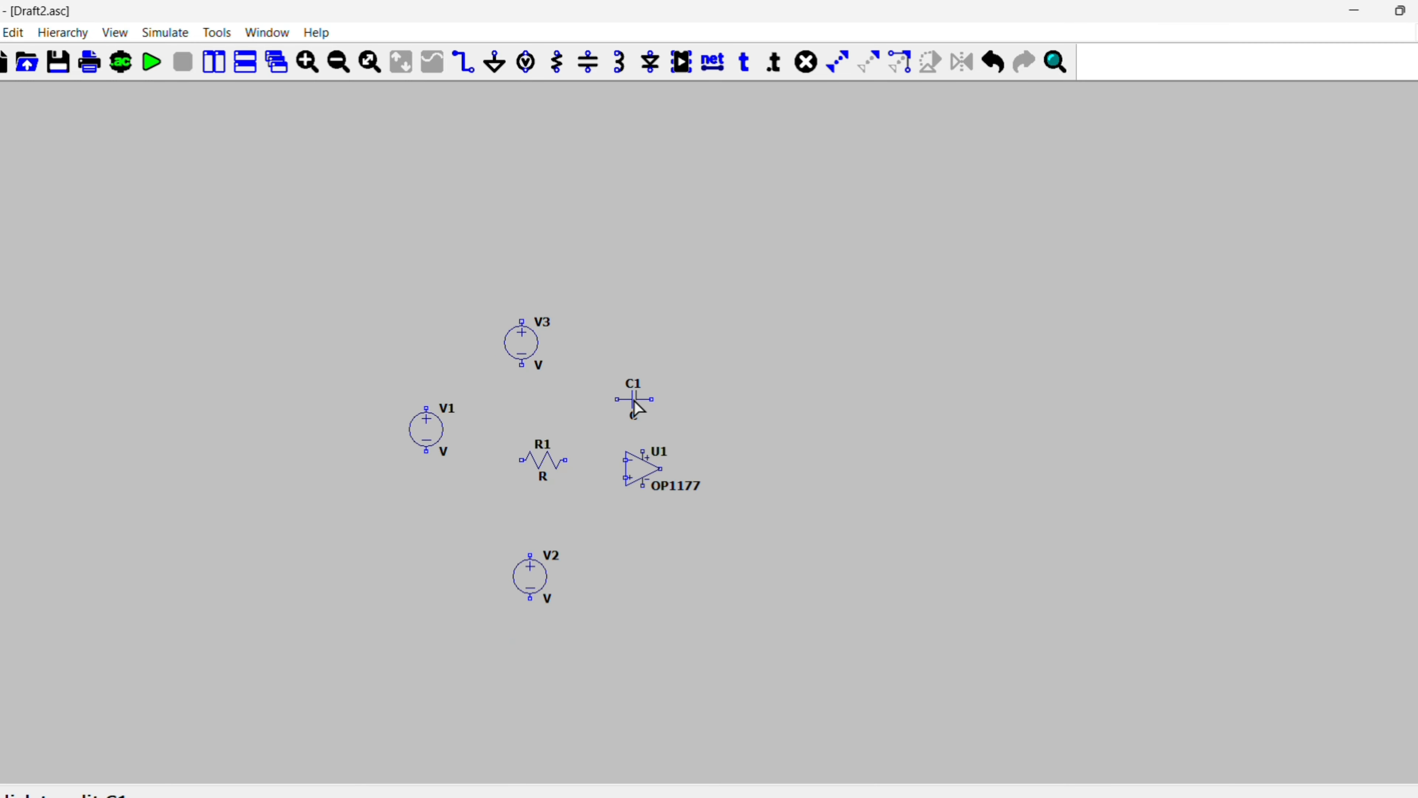
scroll(635, 403, "down", 3)
scroll(636, 403, "up", 4)
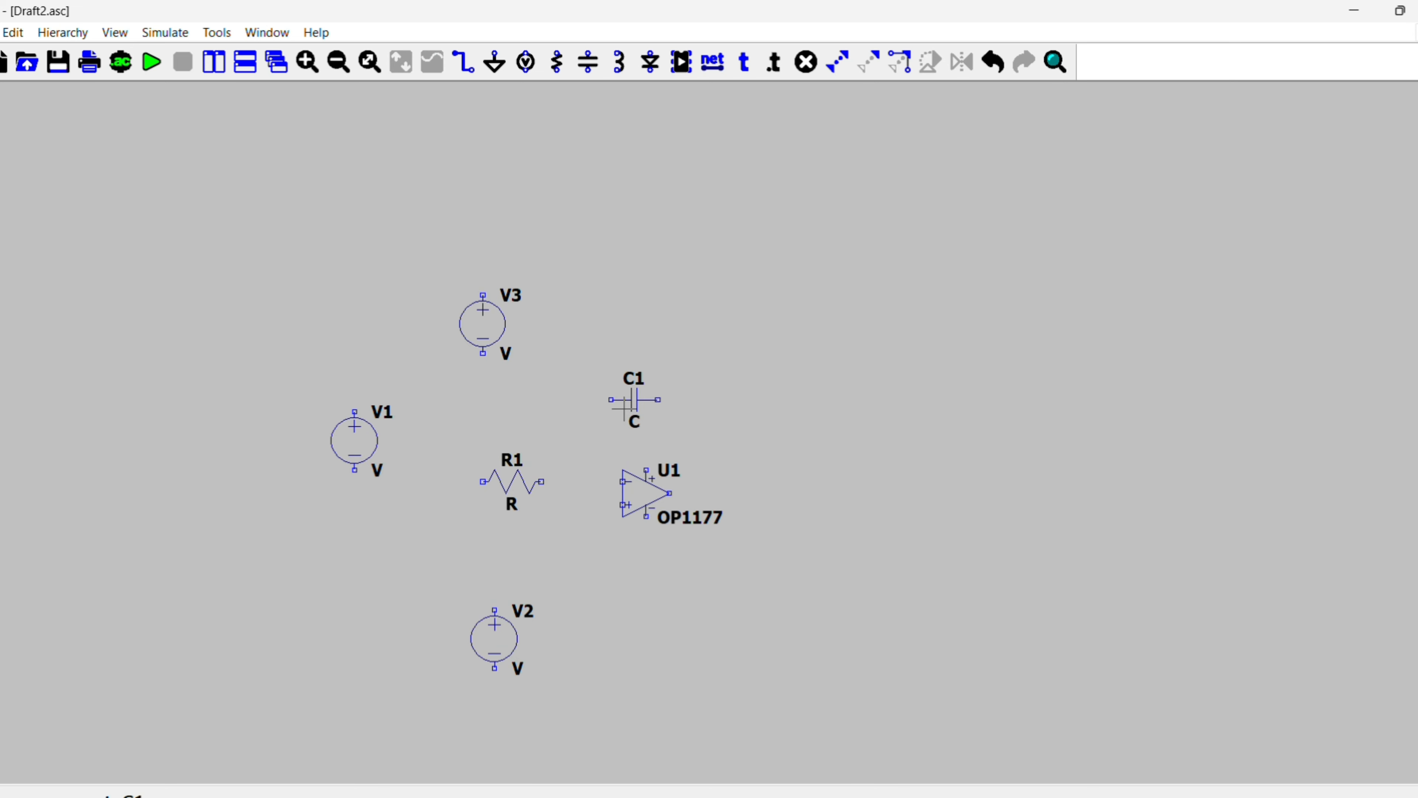
right_click(624, 407)
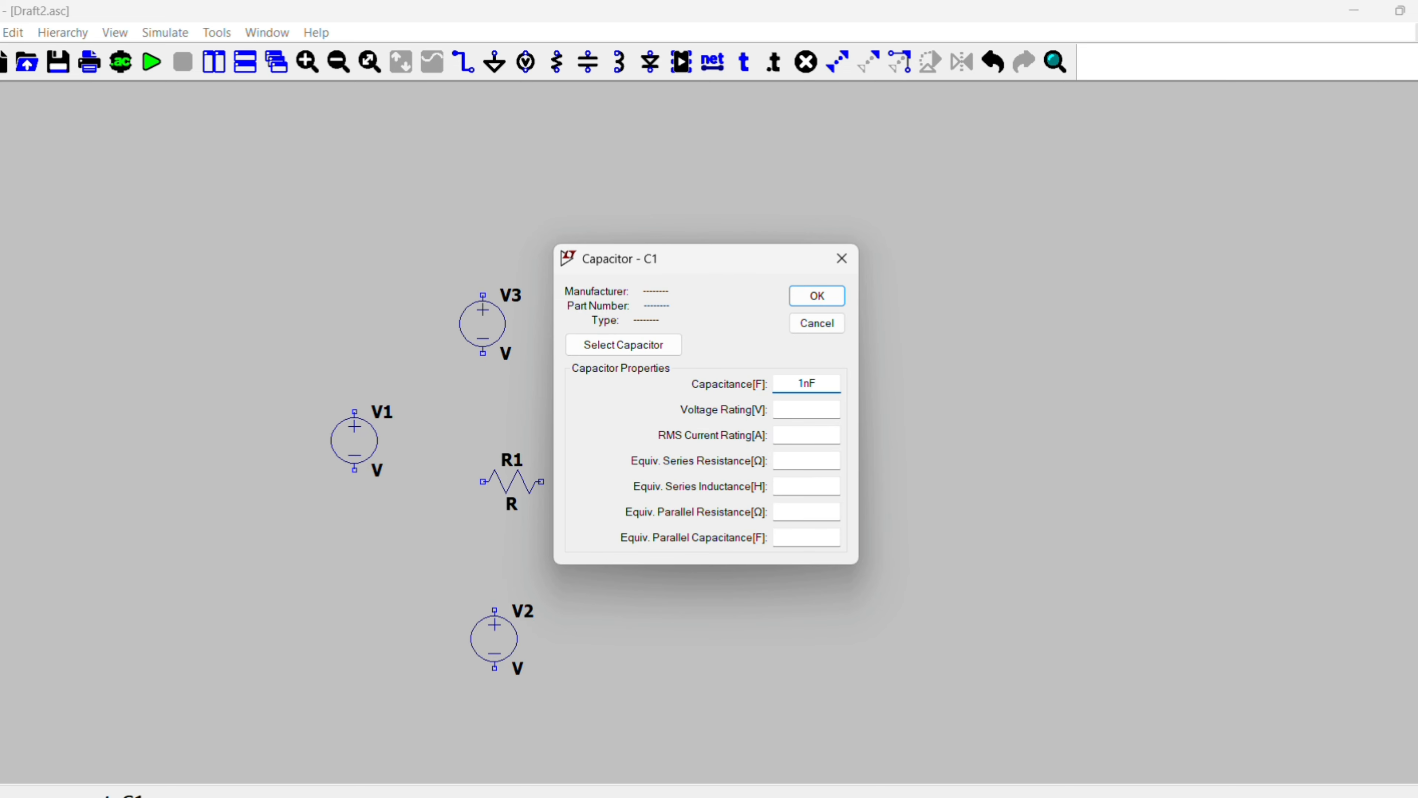
key("Return")
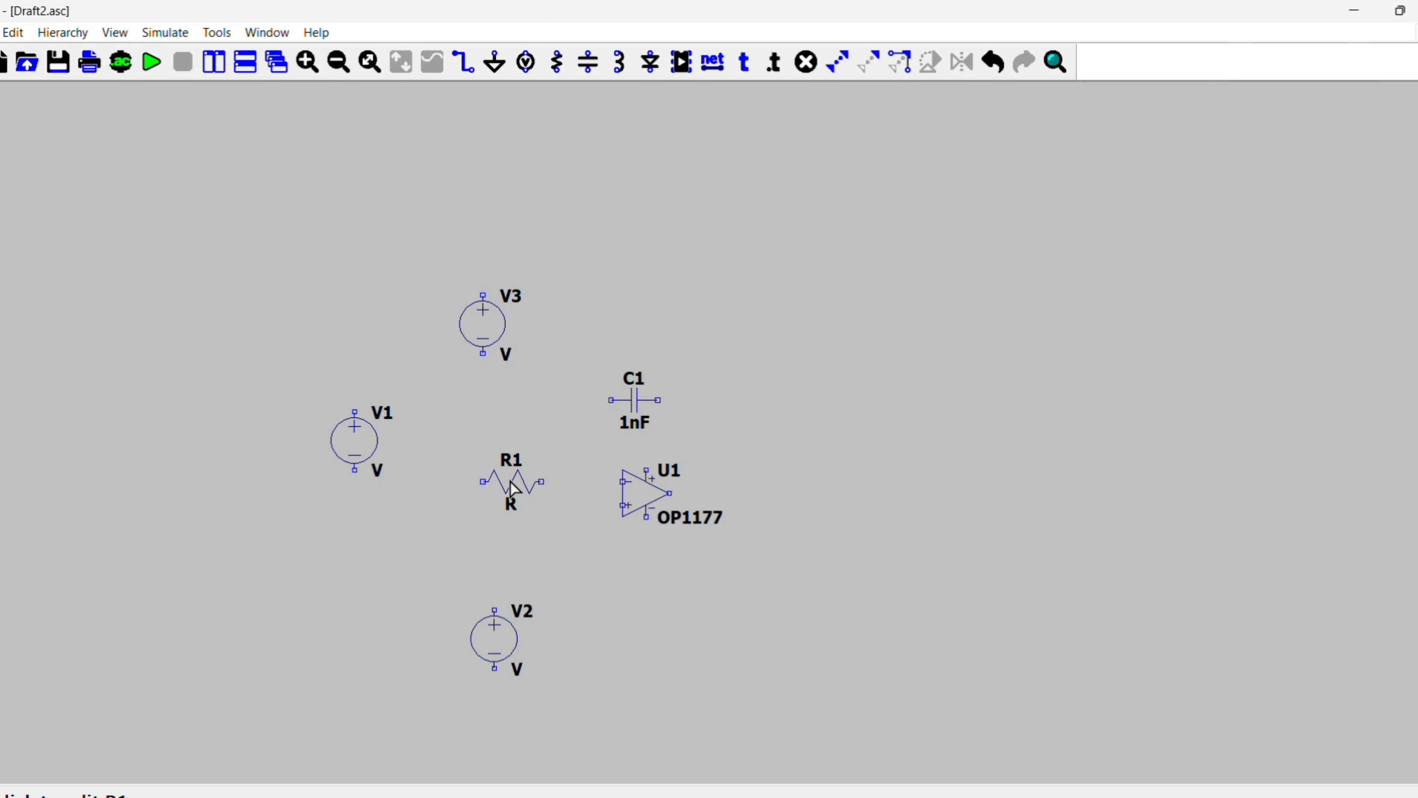
Step: Set the resistance of R1 to 28k
scroll(514, 488, "down", 3)
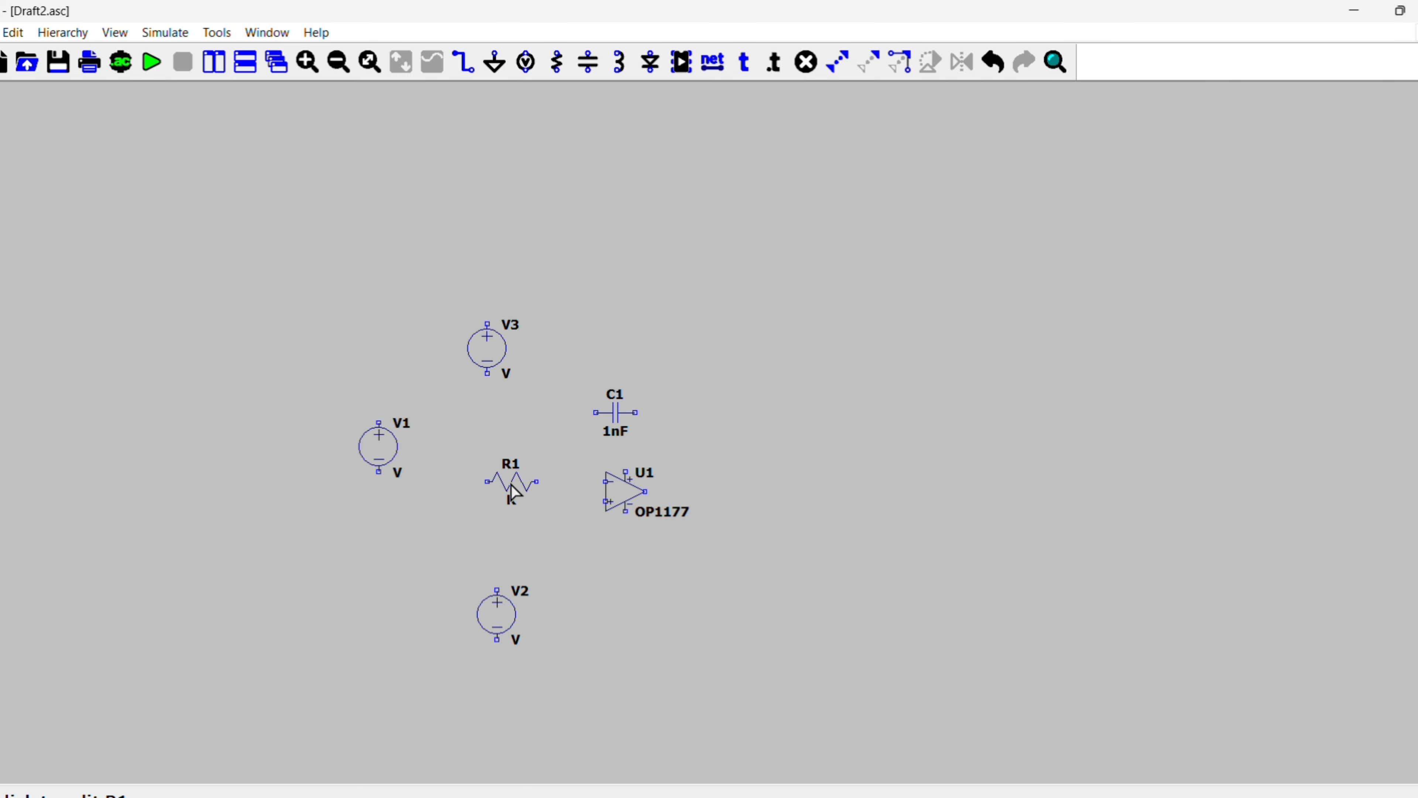
scroll(511, 485, "up", 3)
right_click(514, 491)
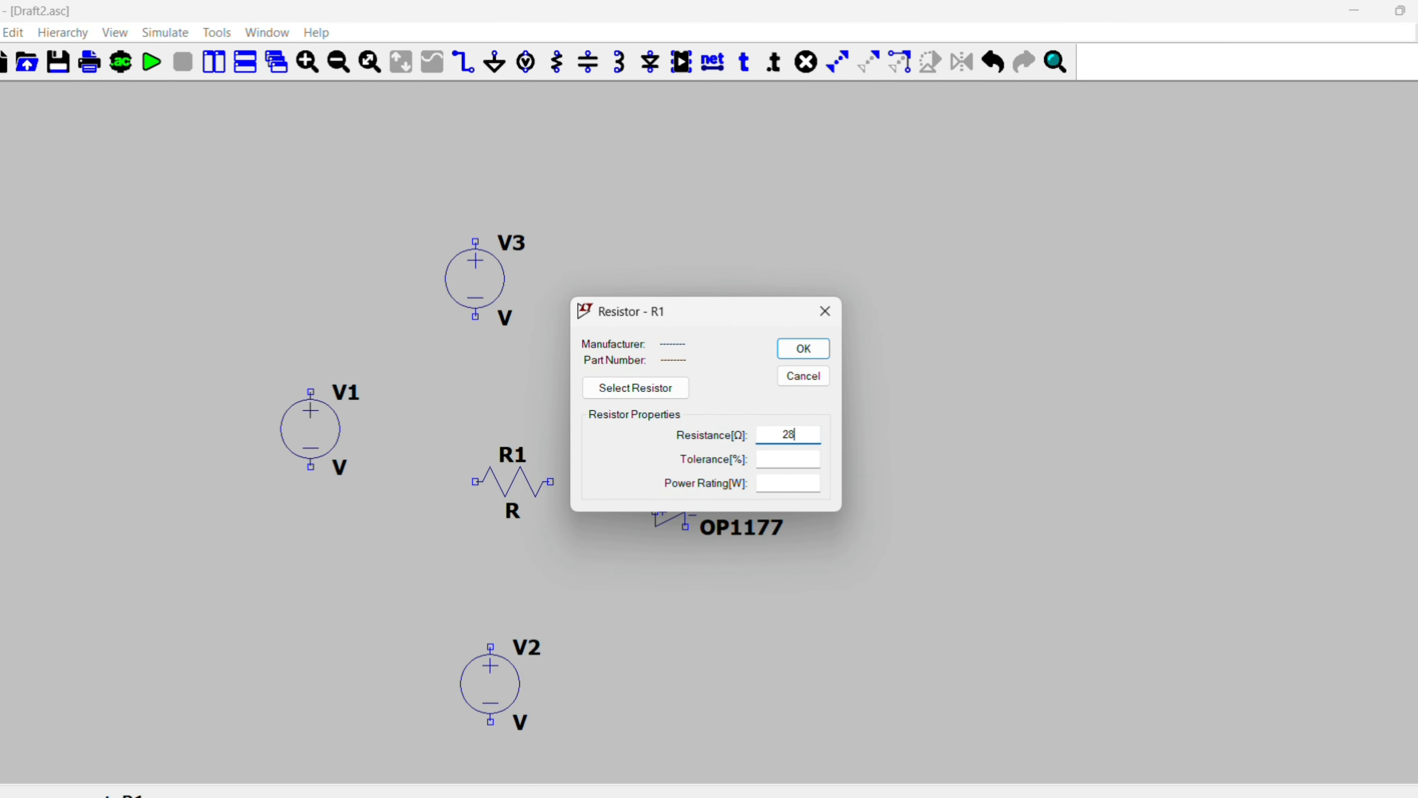
key("Return")
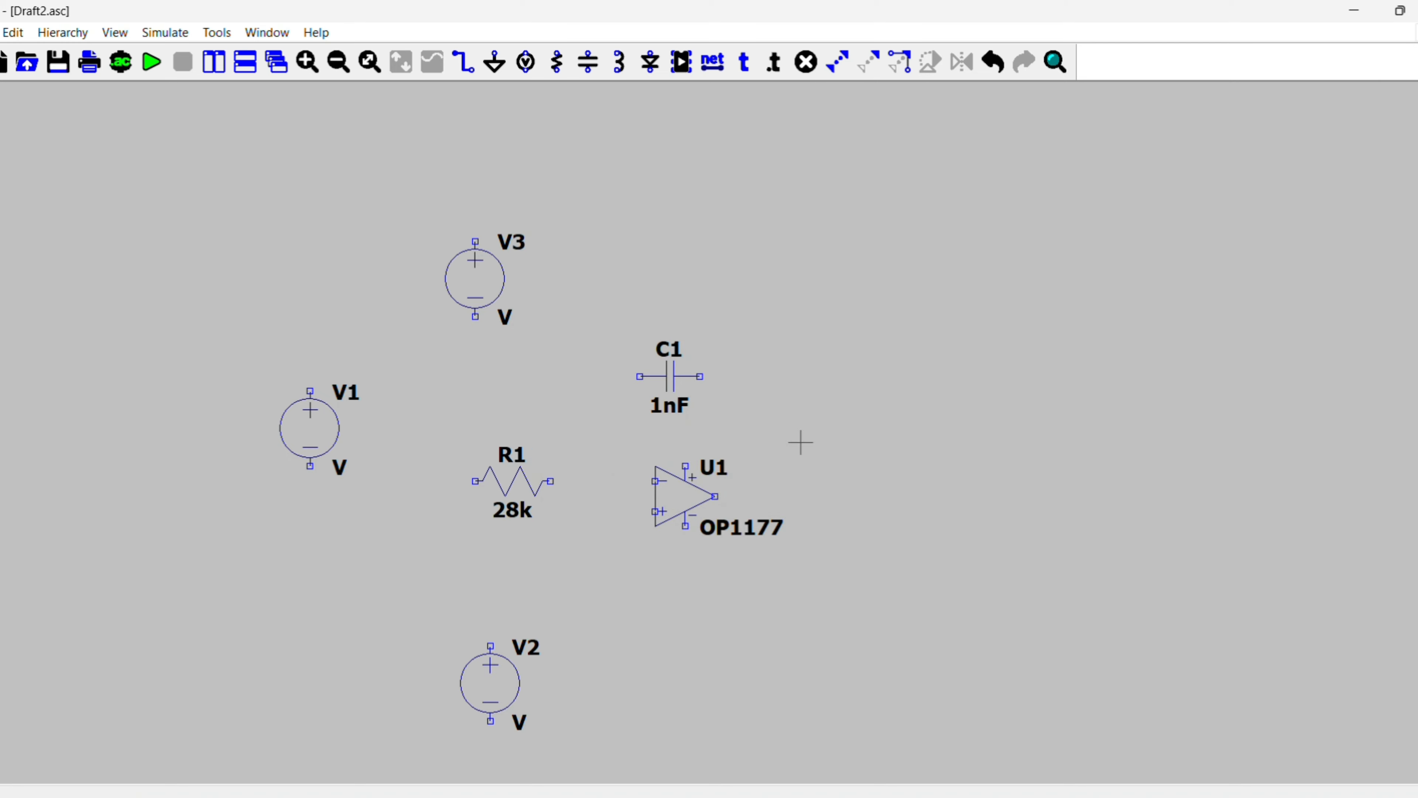
Step: Set the DC value of voltage source V1 to 3.3V
right_click(328, 423)
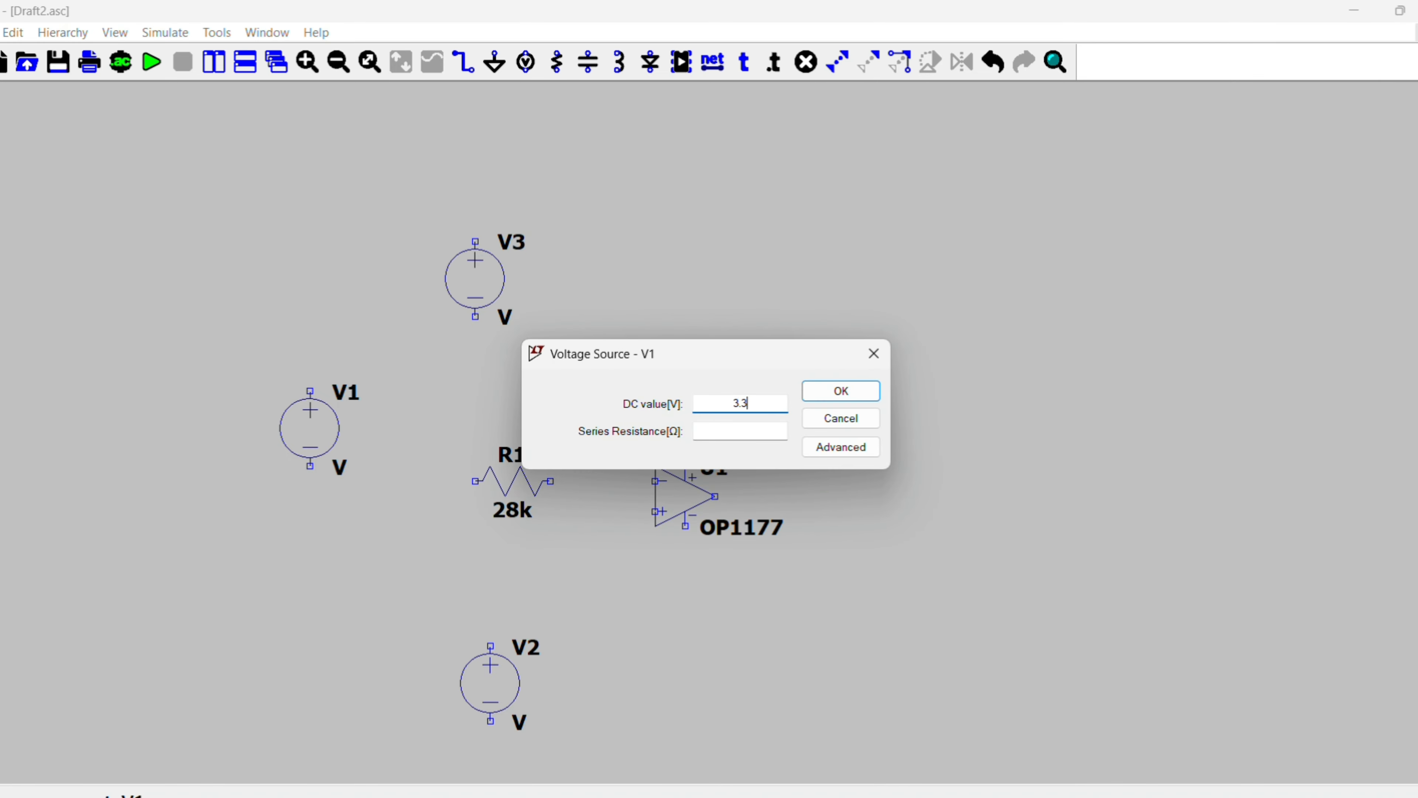
type("3.3V")
key("Return")
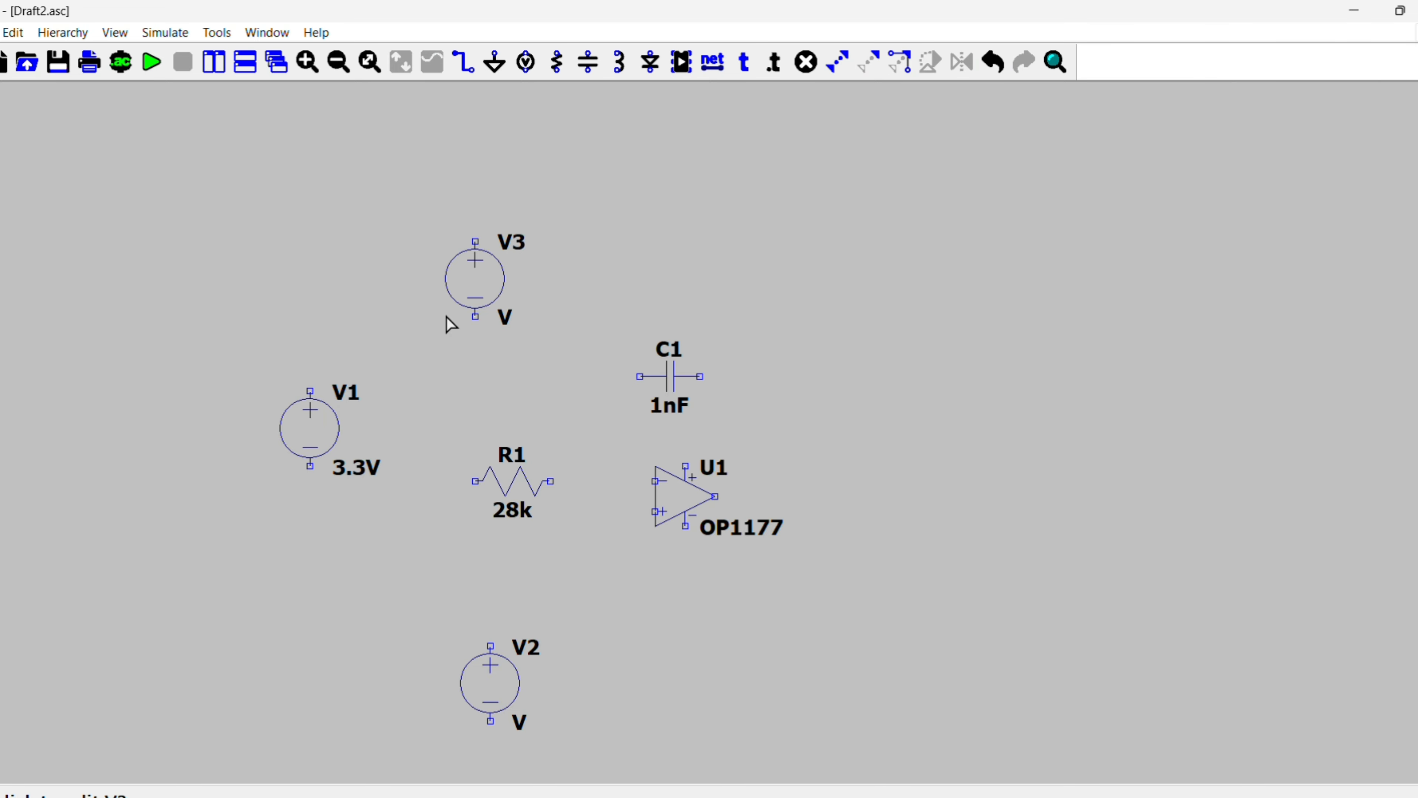
Step: Place ground symbols on the negative terminals of voltage sources V1, V2 and V3
key("g")
left_click(310, 466)
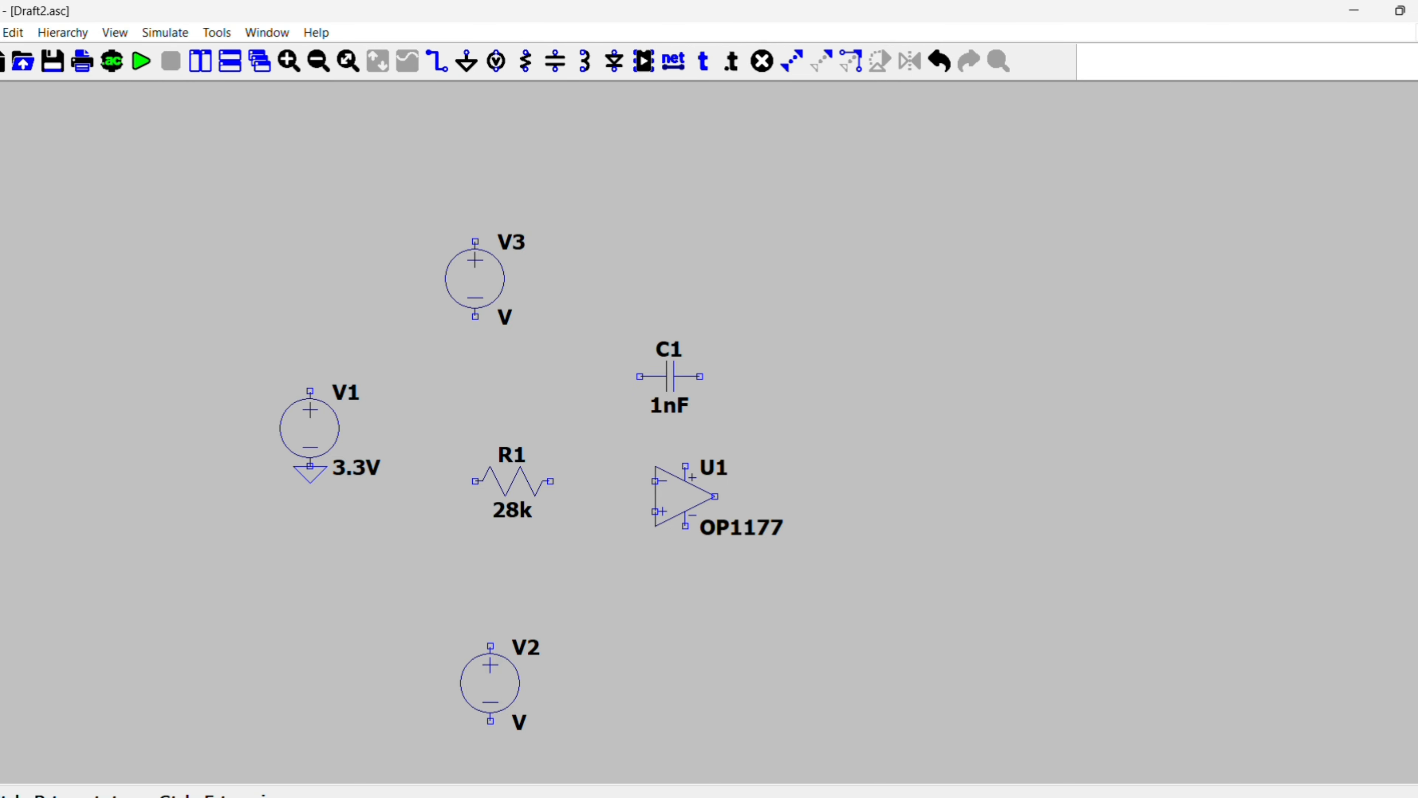
key("Escape")
key("g")
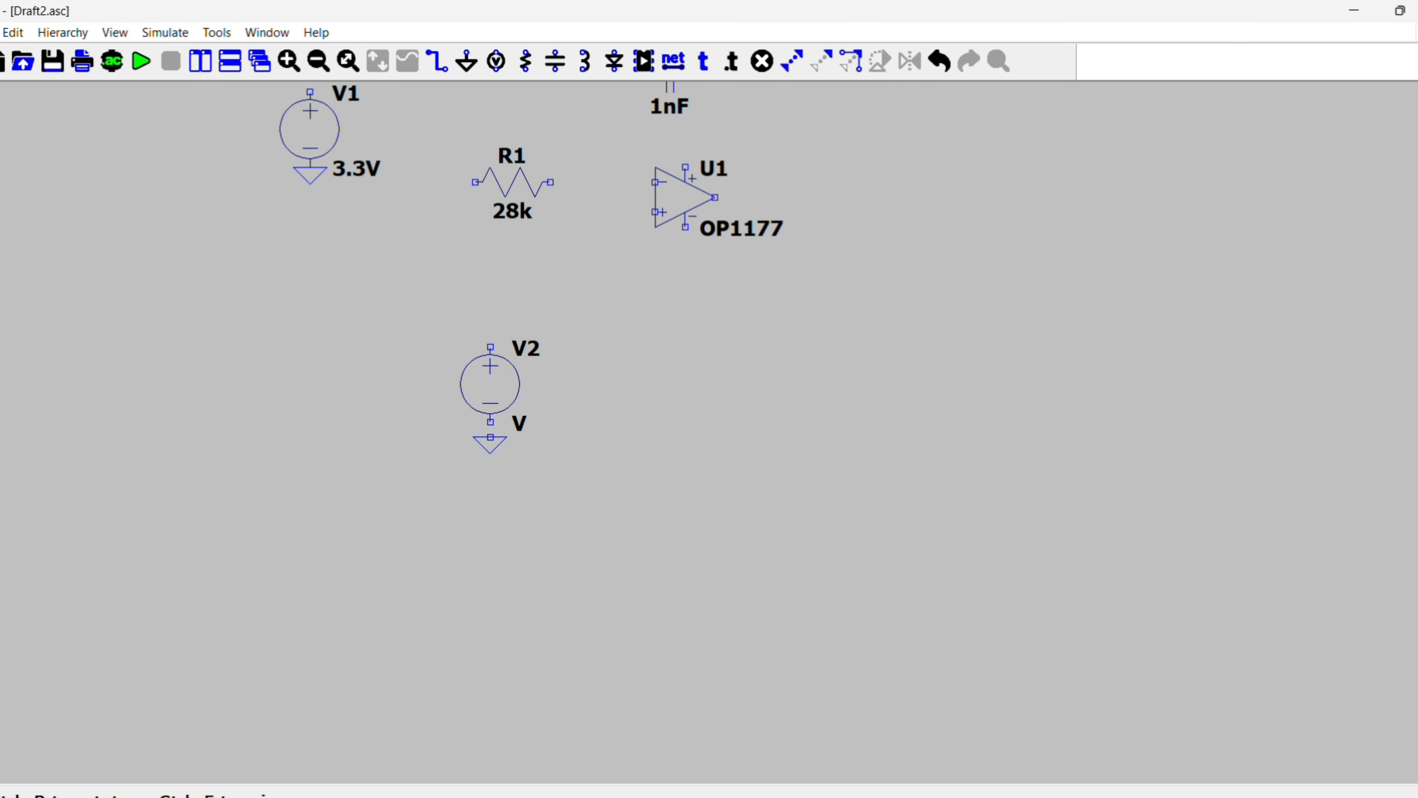
left_click(491, 420)
key("Escape")
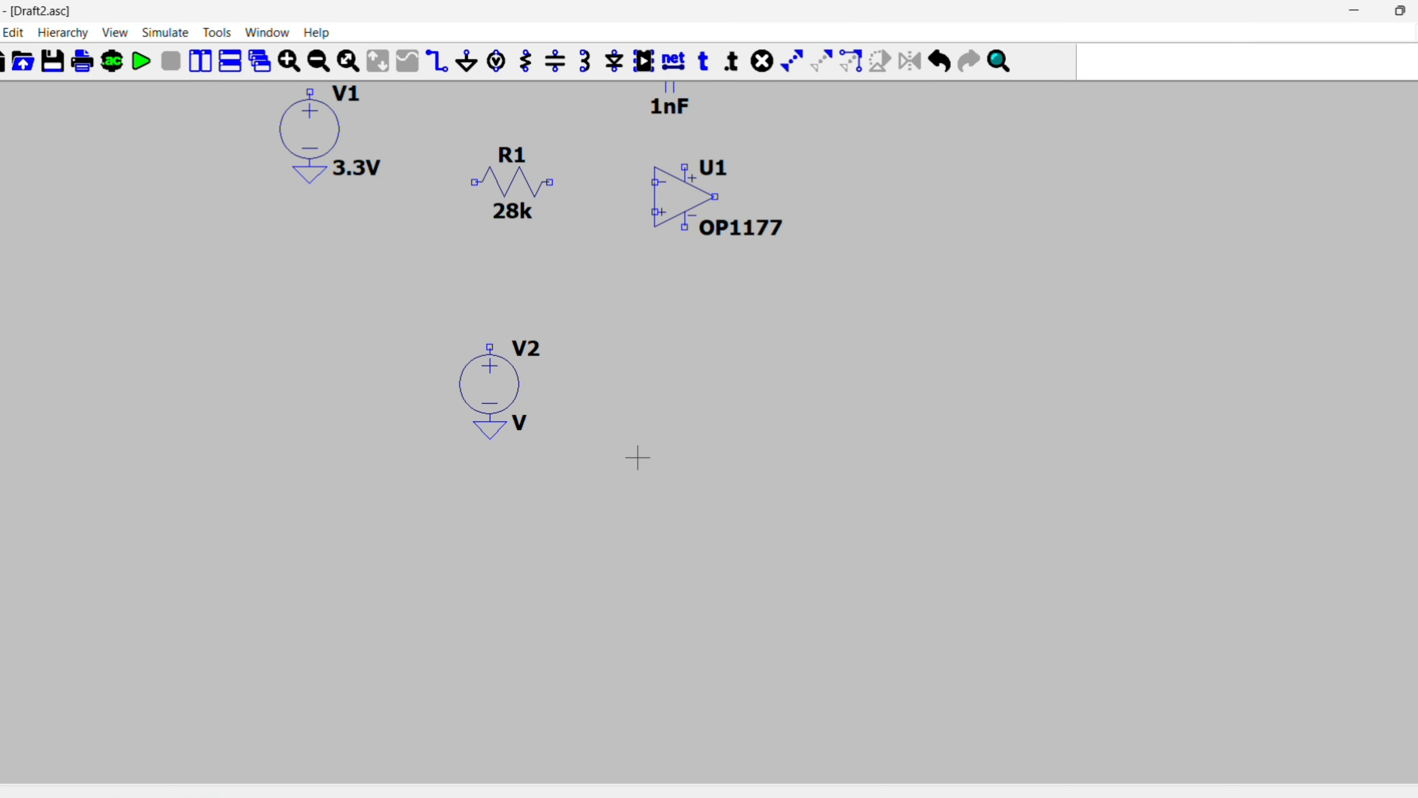
Step: Set the DC value of voltage source V3 to +5V
scroll(637, 457, "up", 1)
scroll(637, 457, "down", 2)
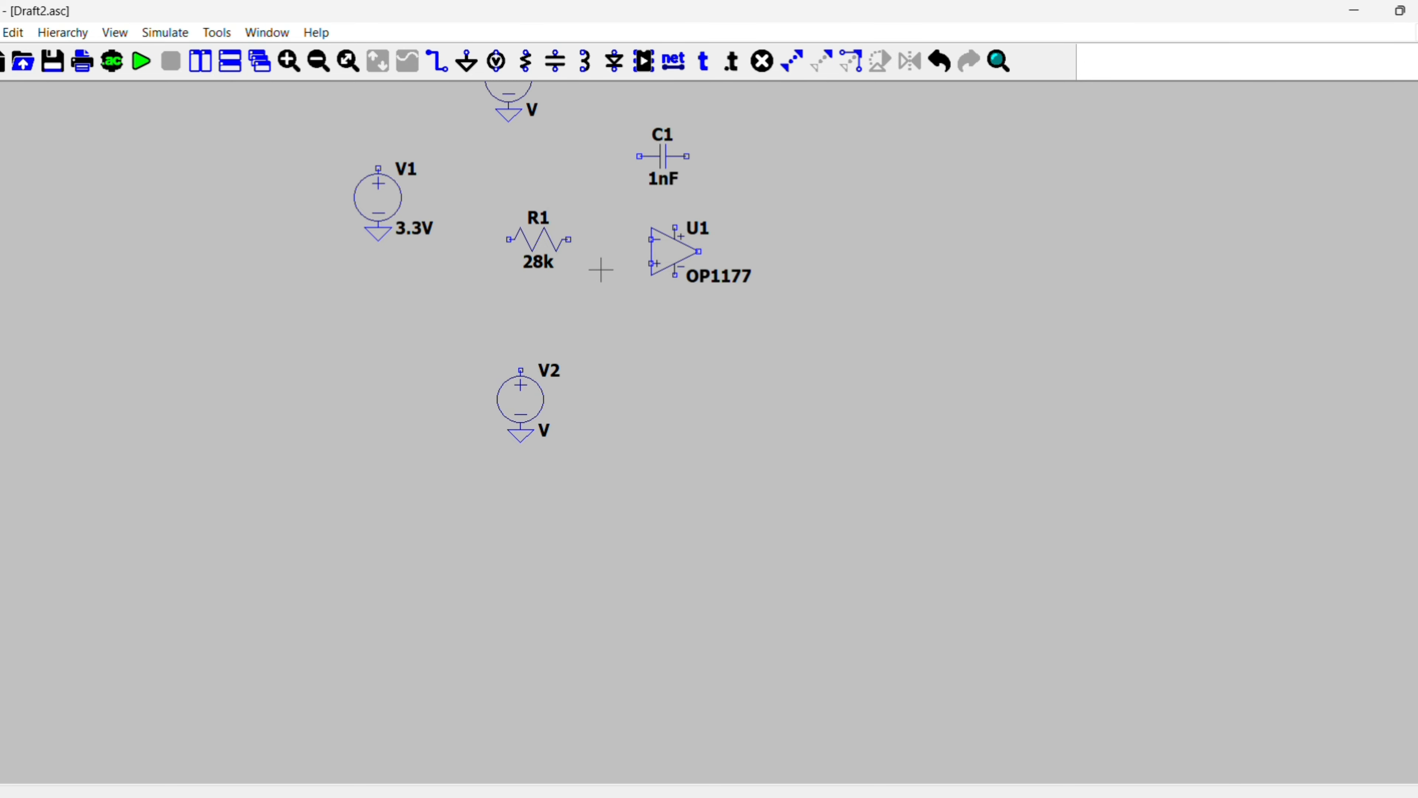
scroll(533, 314, "up", 3)
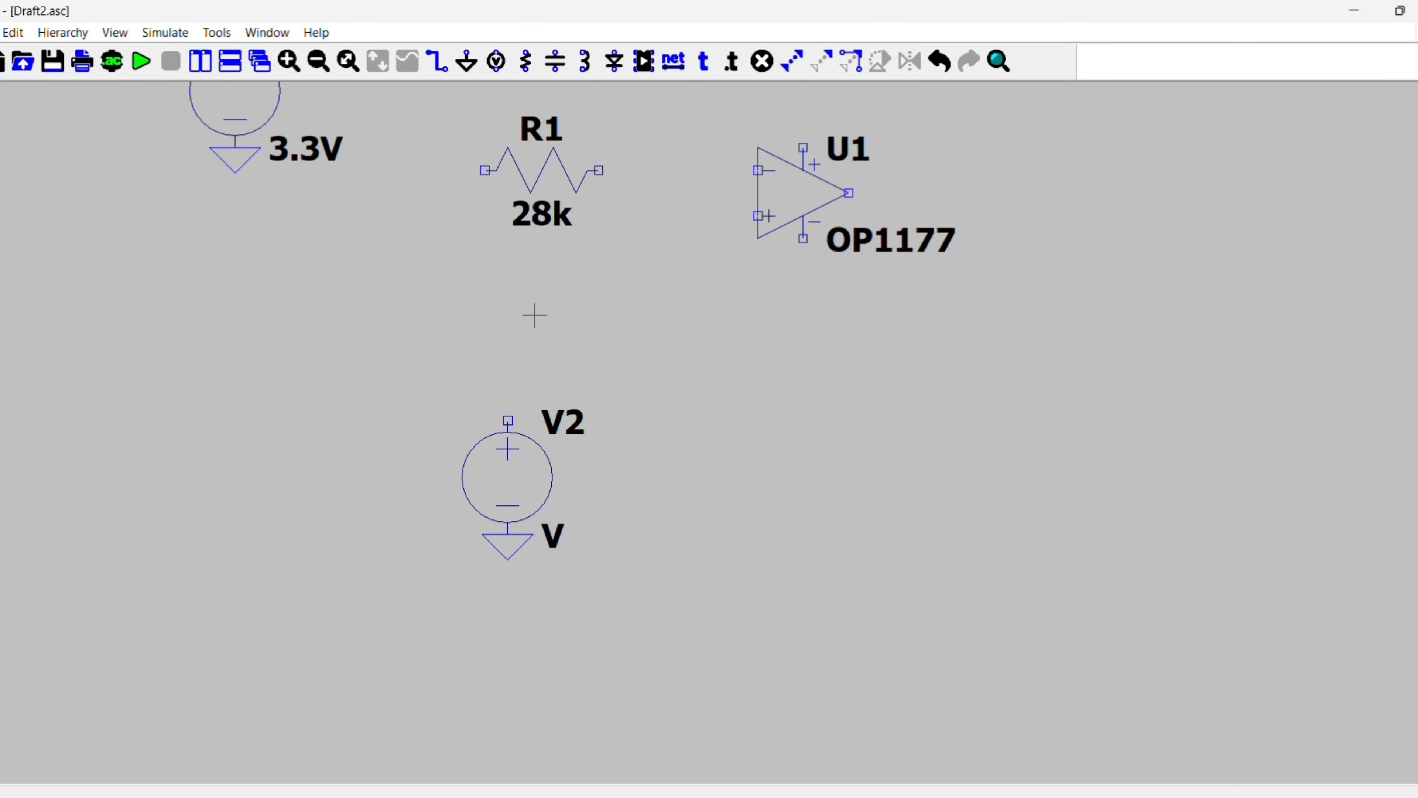
left_click_drag(534, 316, 573, 643)
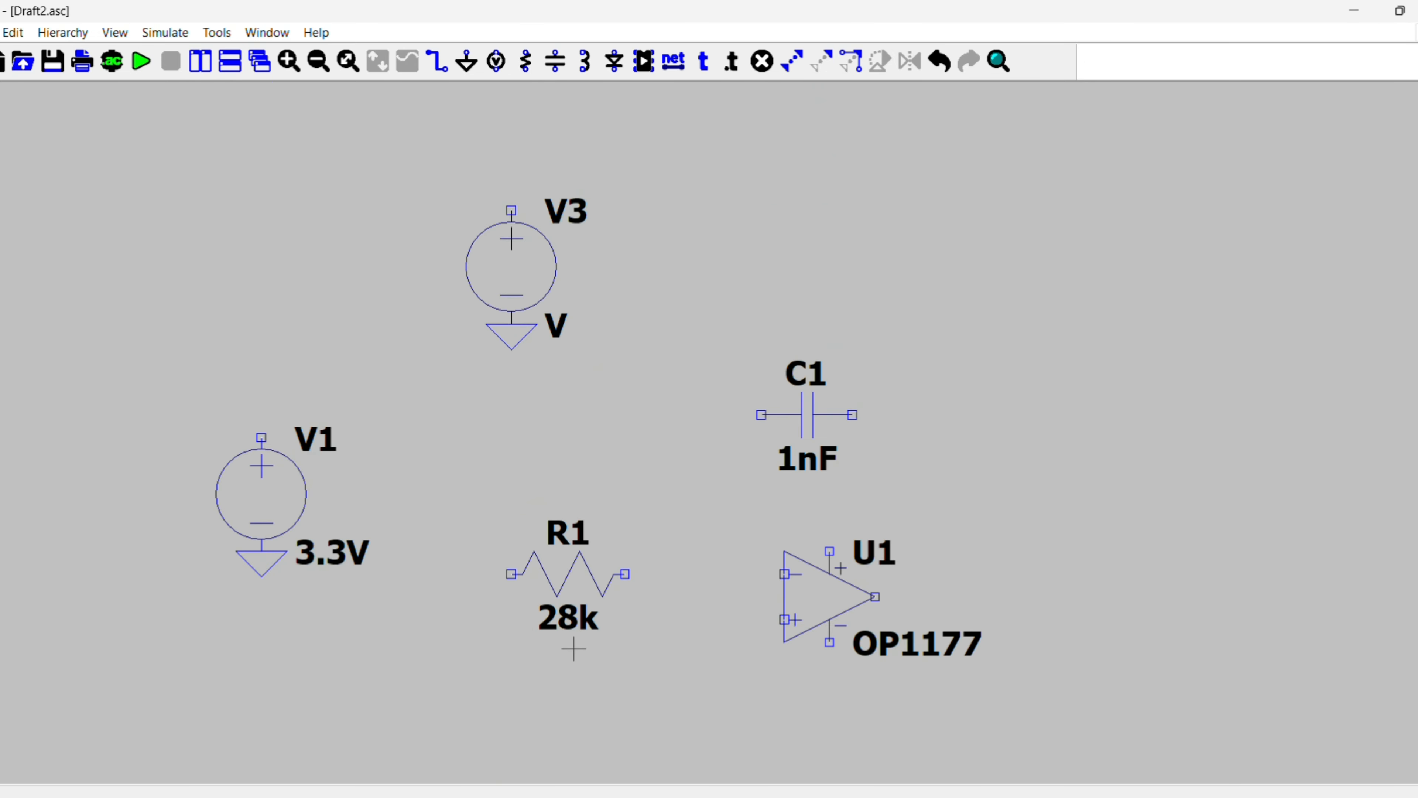
right_click(525, 290)
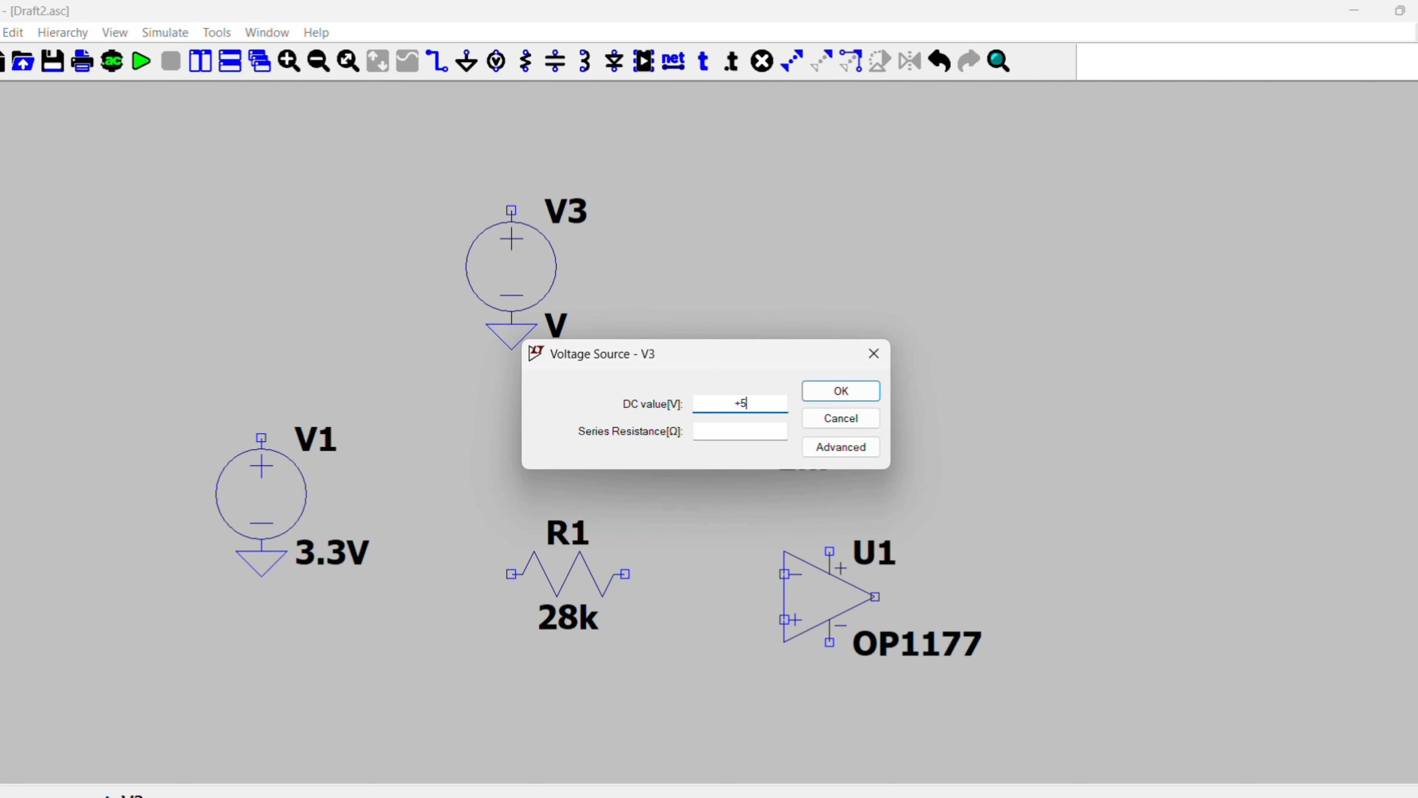
type("+5V")
key("Return")
Step: Set the DC value of voltage source V2 to -5V
scroll(803, 463, "up", 2)
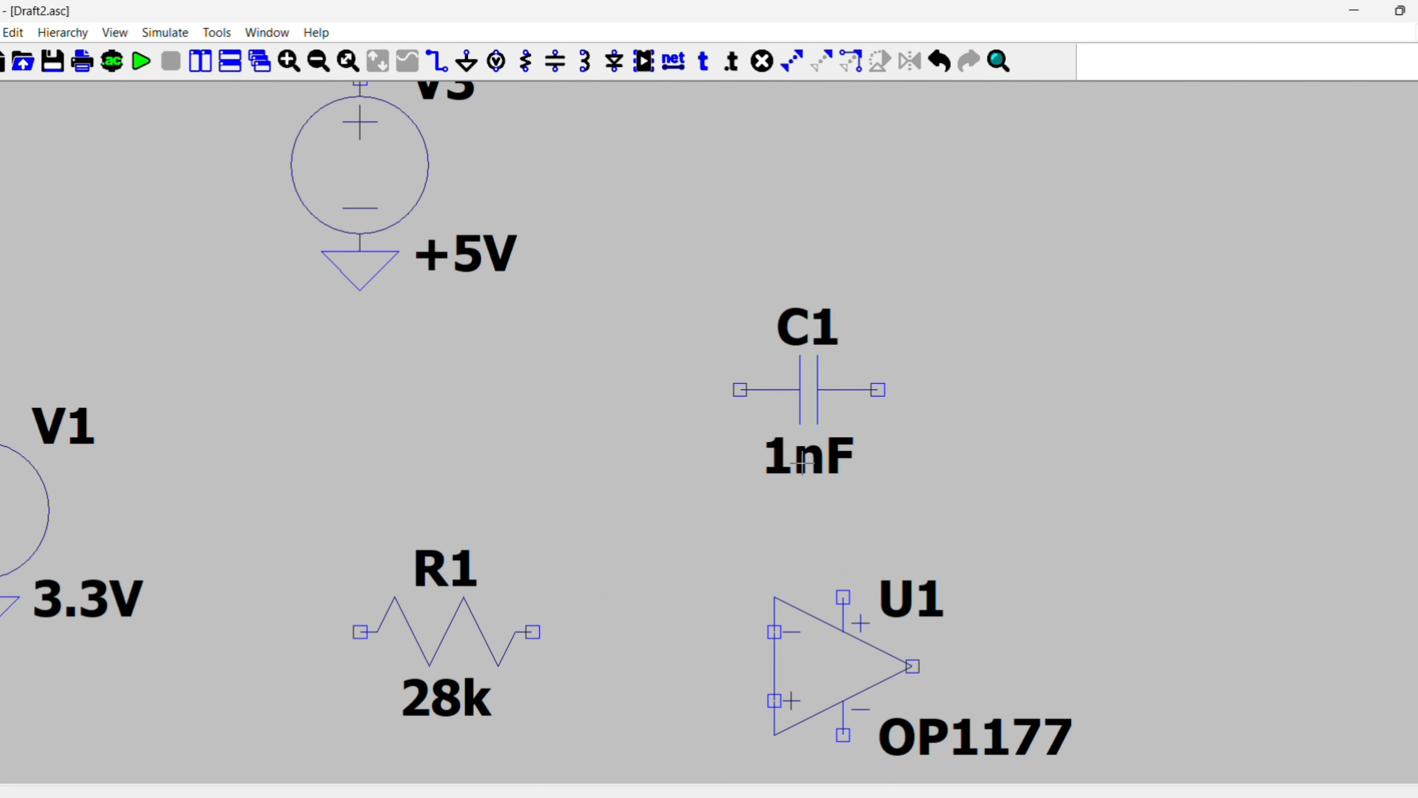
scroll(803, 462, "down", 3)
scroll(802, 462, "down", 1)
left_click_drag(896, 723, 808, 437)
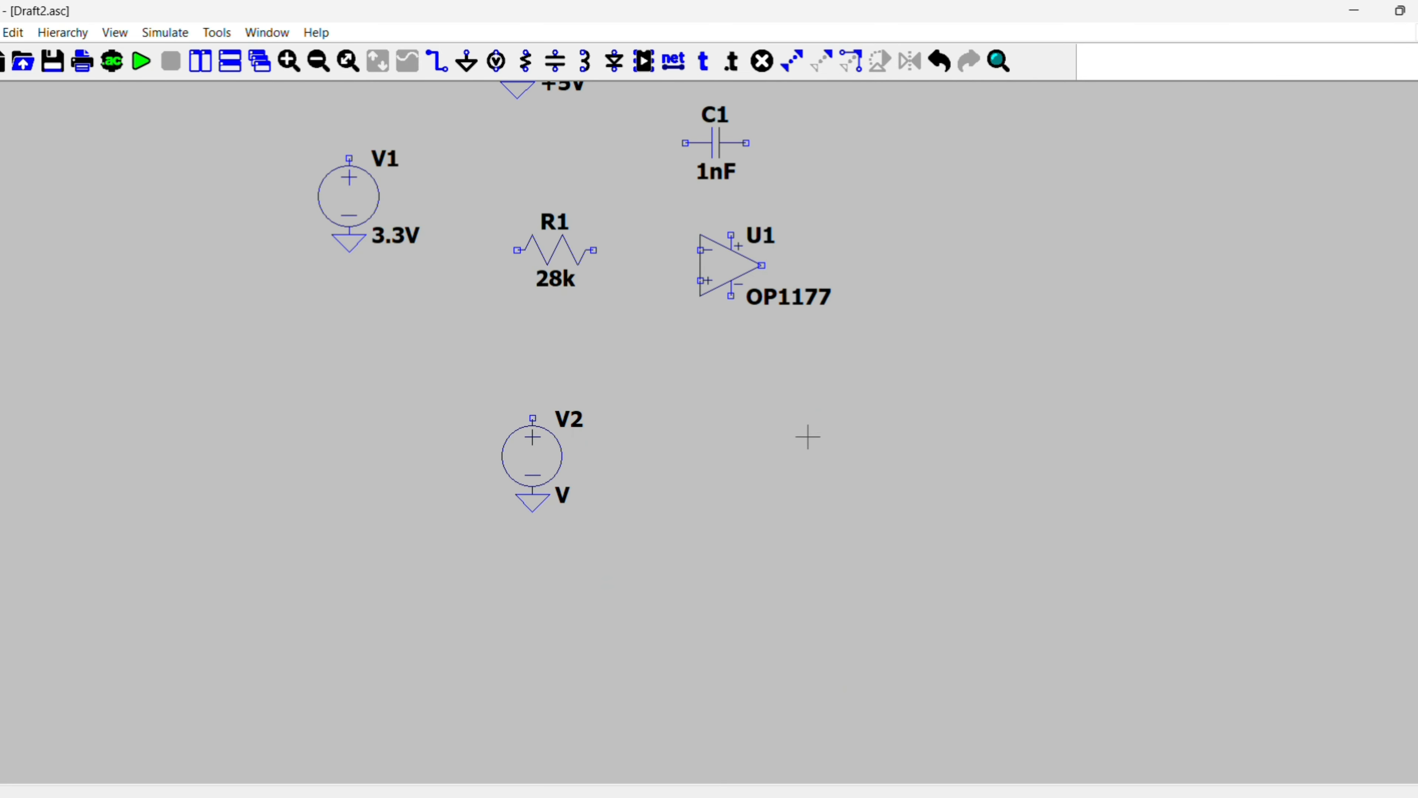
right_click(563, 456)
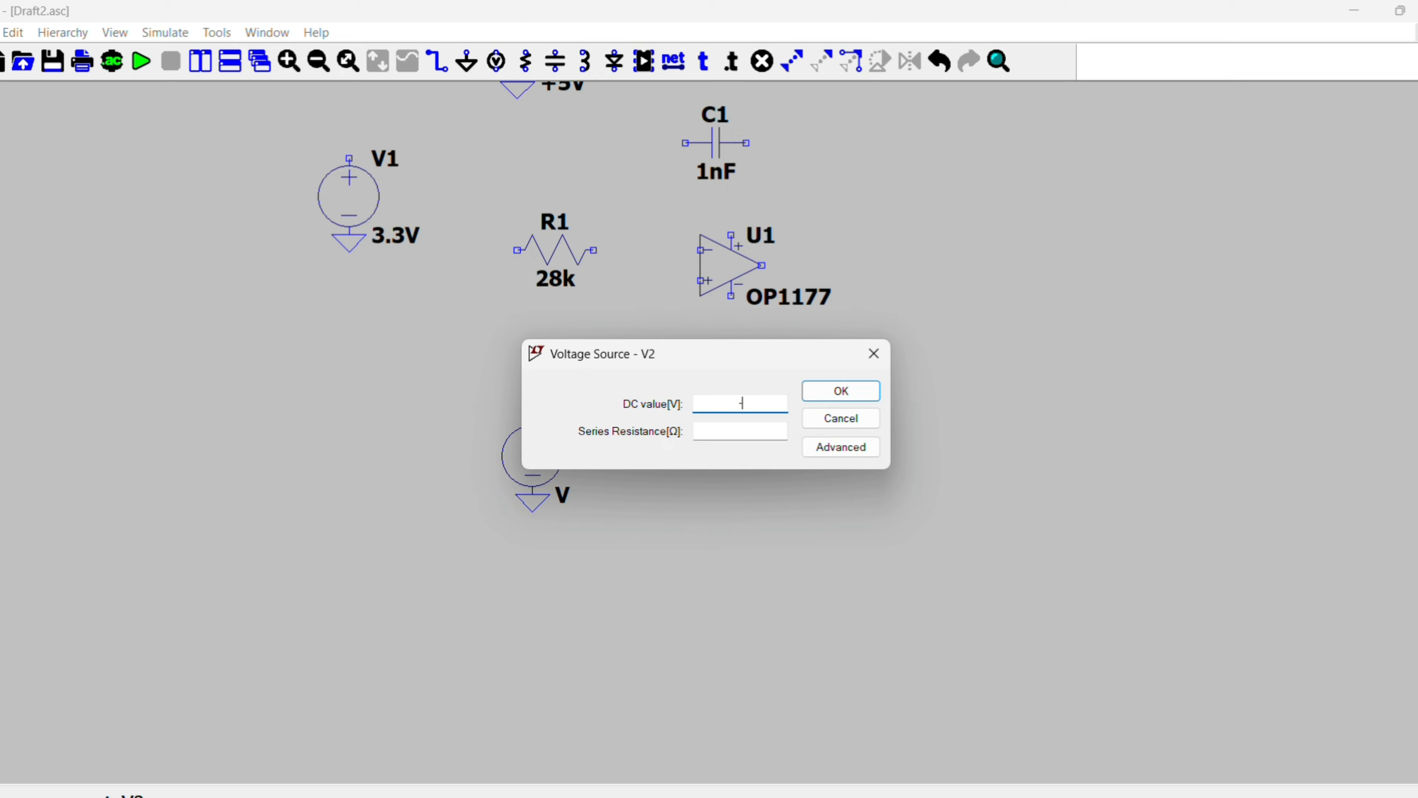
left_click(826, 395)
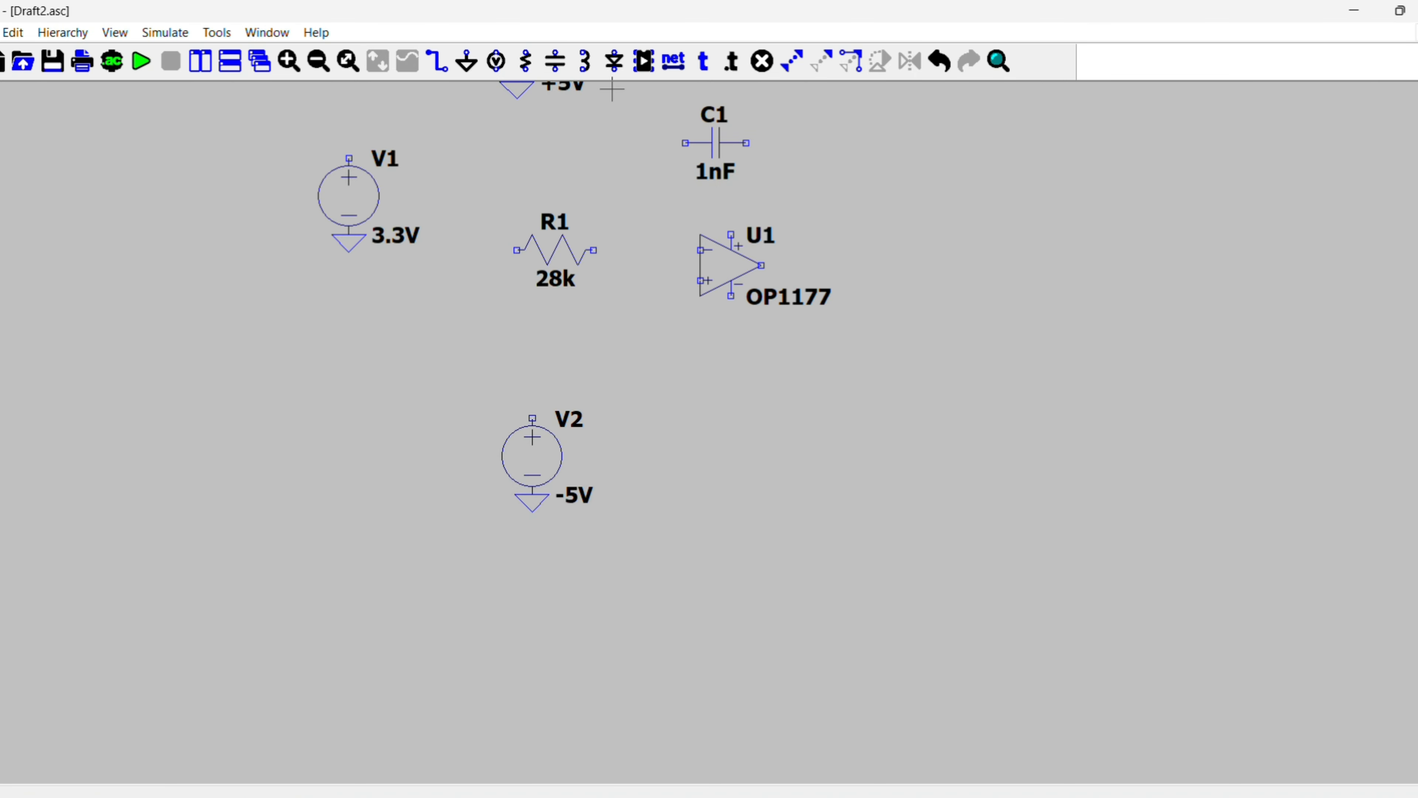
Step: Move voltage source V1 with its ground down so its positive terminal lines up with resistor R1
scroll(668, 361, "up", 1)
scroll(667, 361, "down", 2)
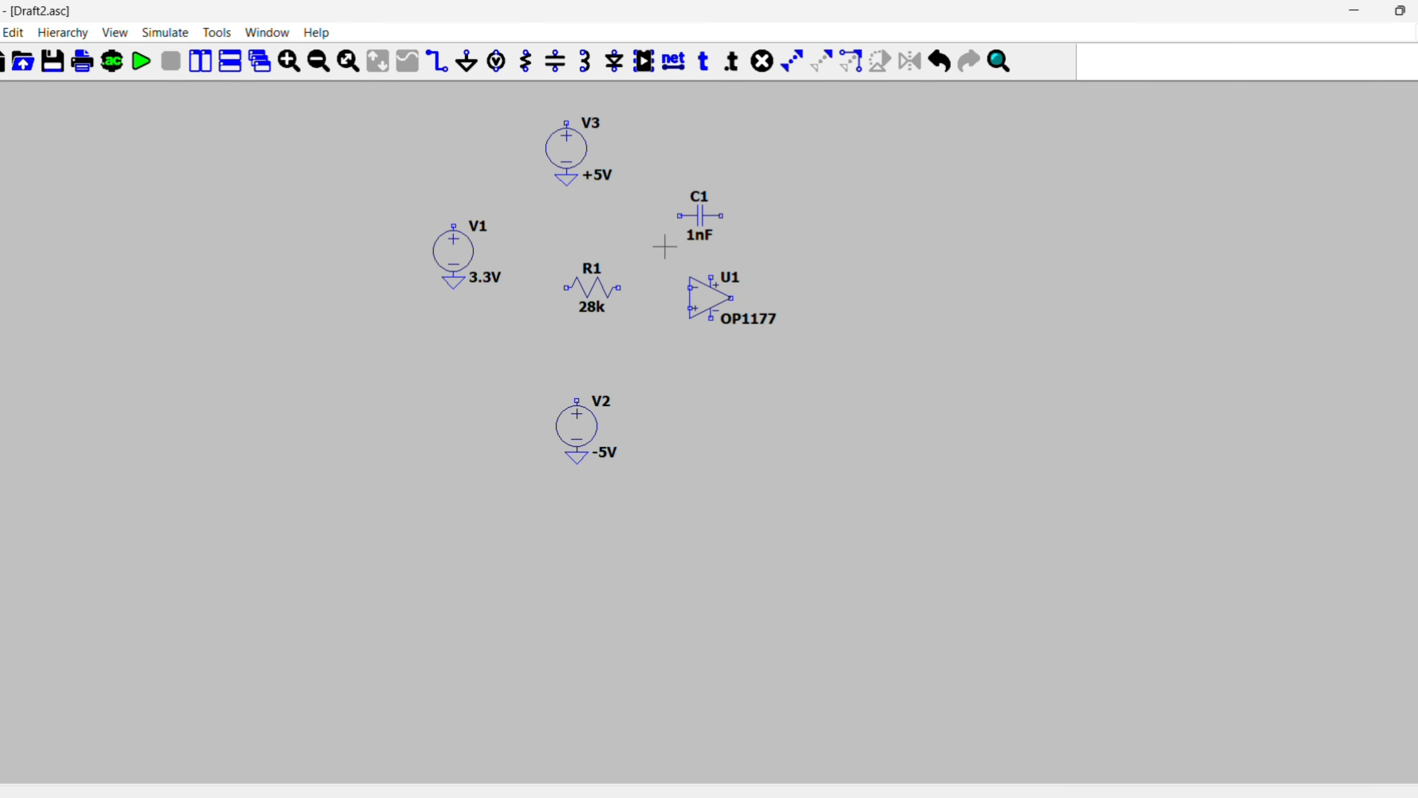
left_click_drag(655, 181, 668, 326)
scroll(669, 326, "down", 1)
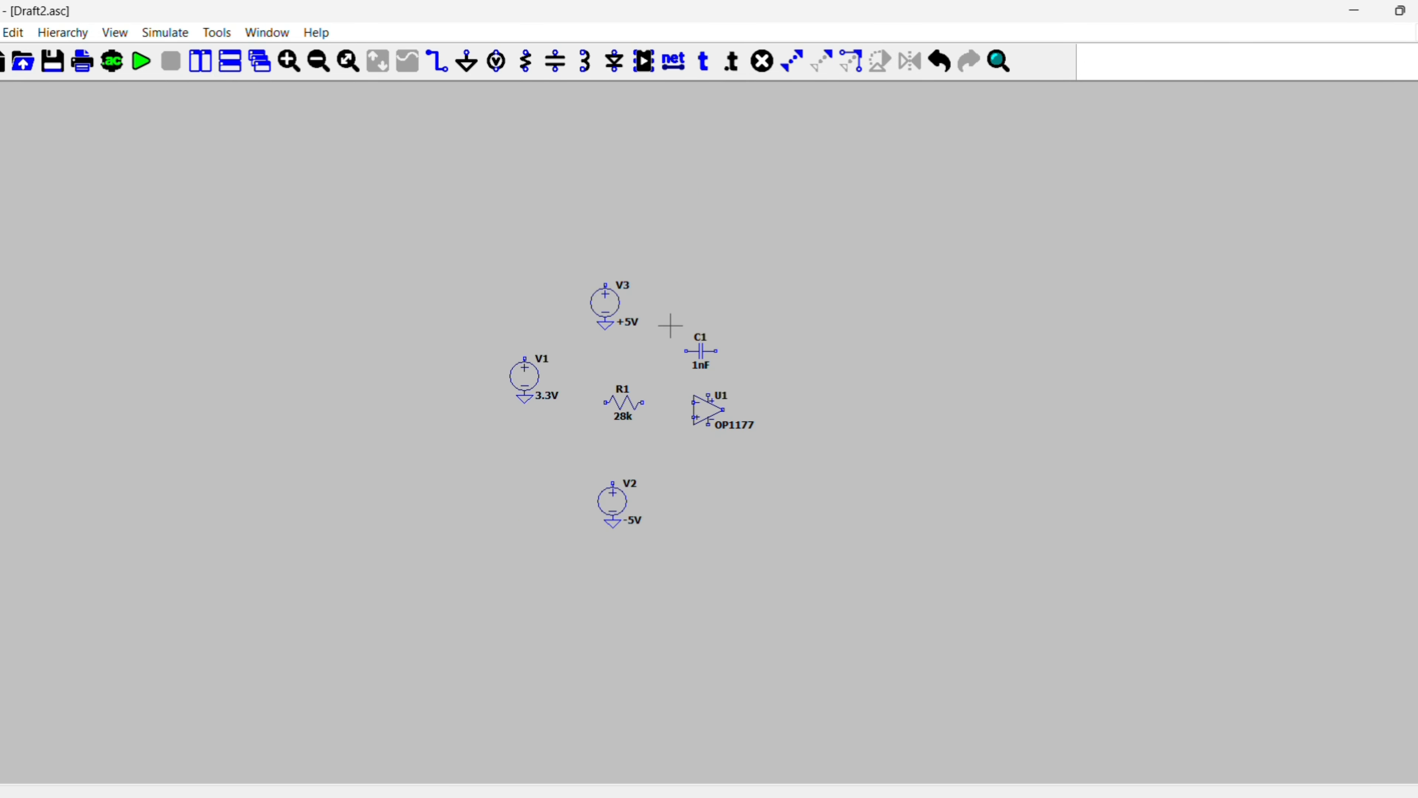
scroll(669, 324, "up", 2)
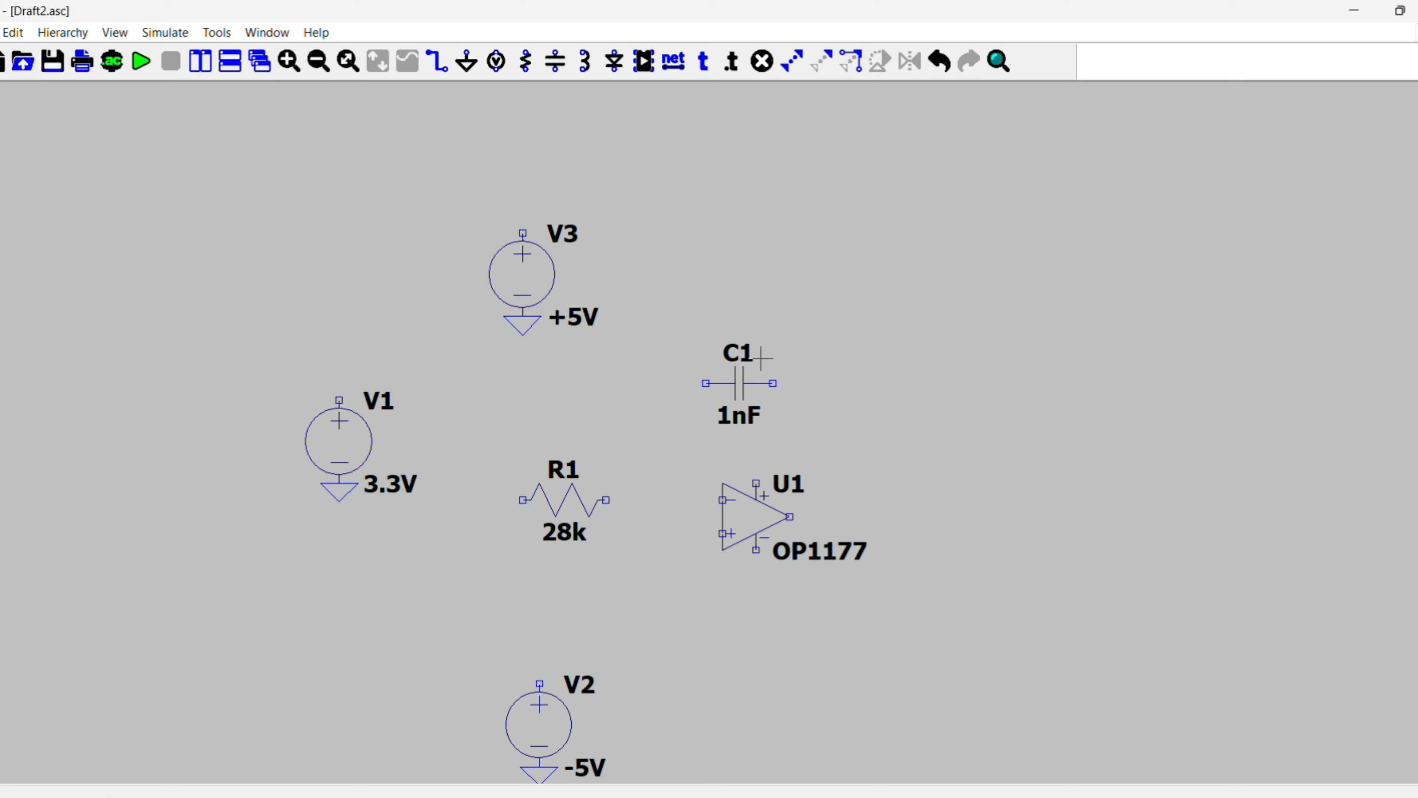
mouse_move(255, 388)
left_mouse_down()
mouse_move(288, 412)
mouse_move(270, 395)
left_mouse_up()
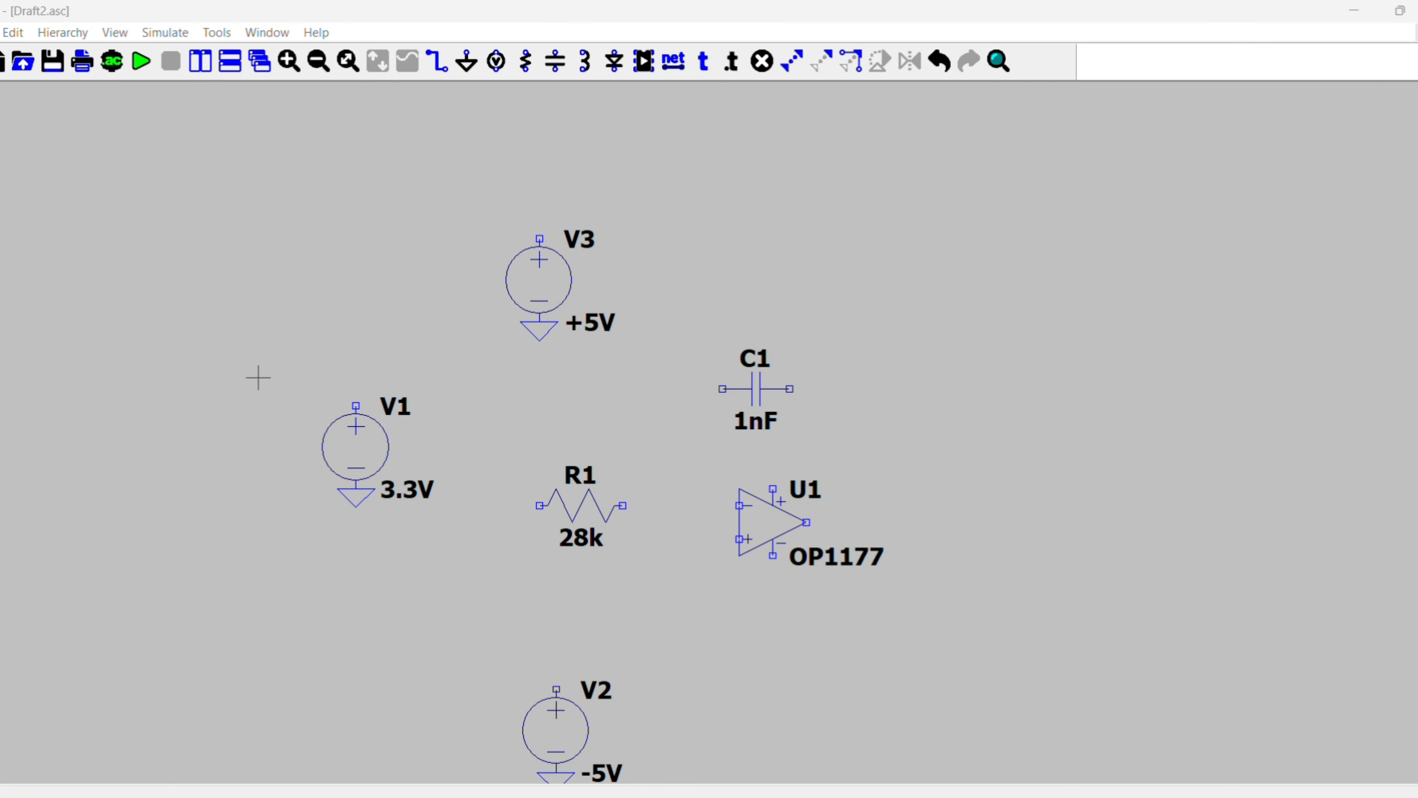
left_click_drag(258, 378, 260, 427)
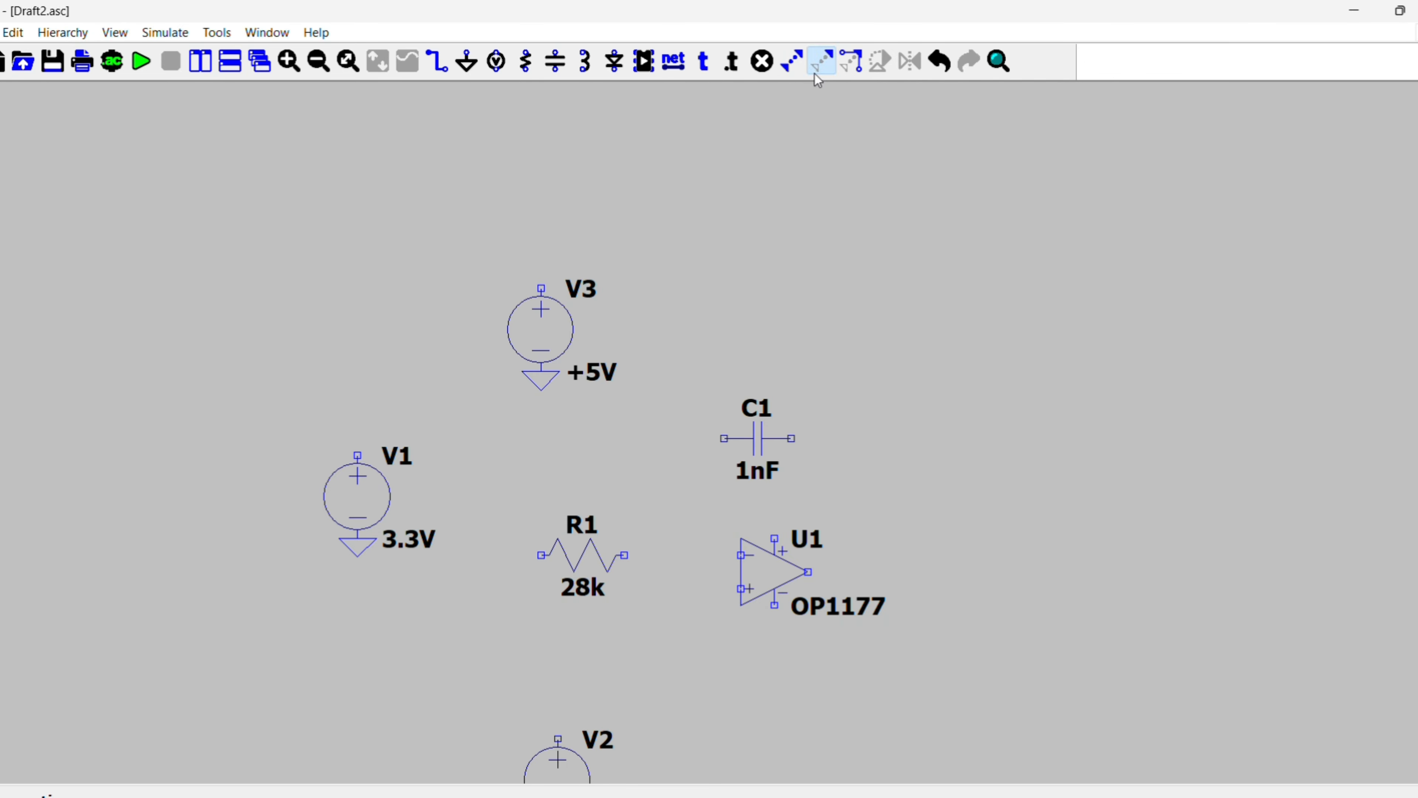
left_click_drag(284, 417, 448, 607)
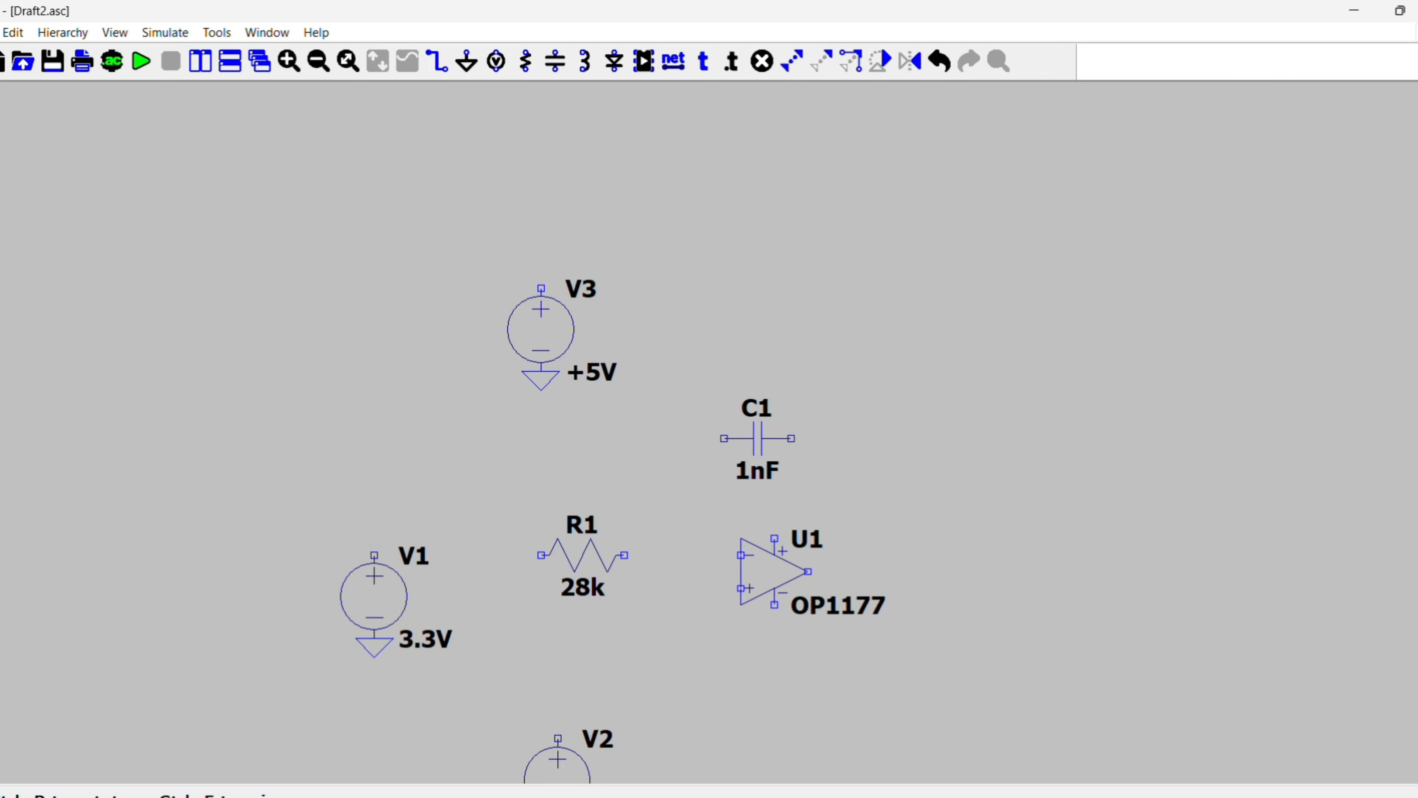
left_click(397, 624)
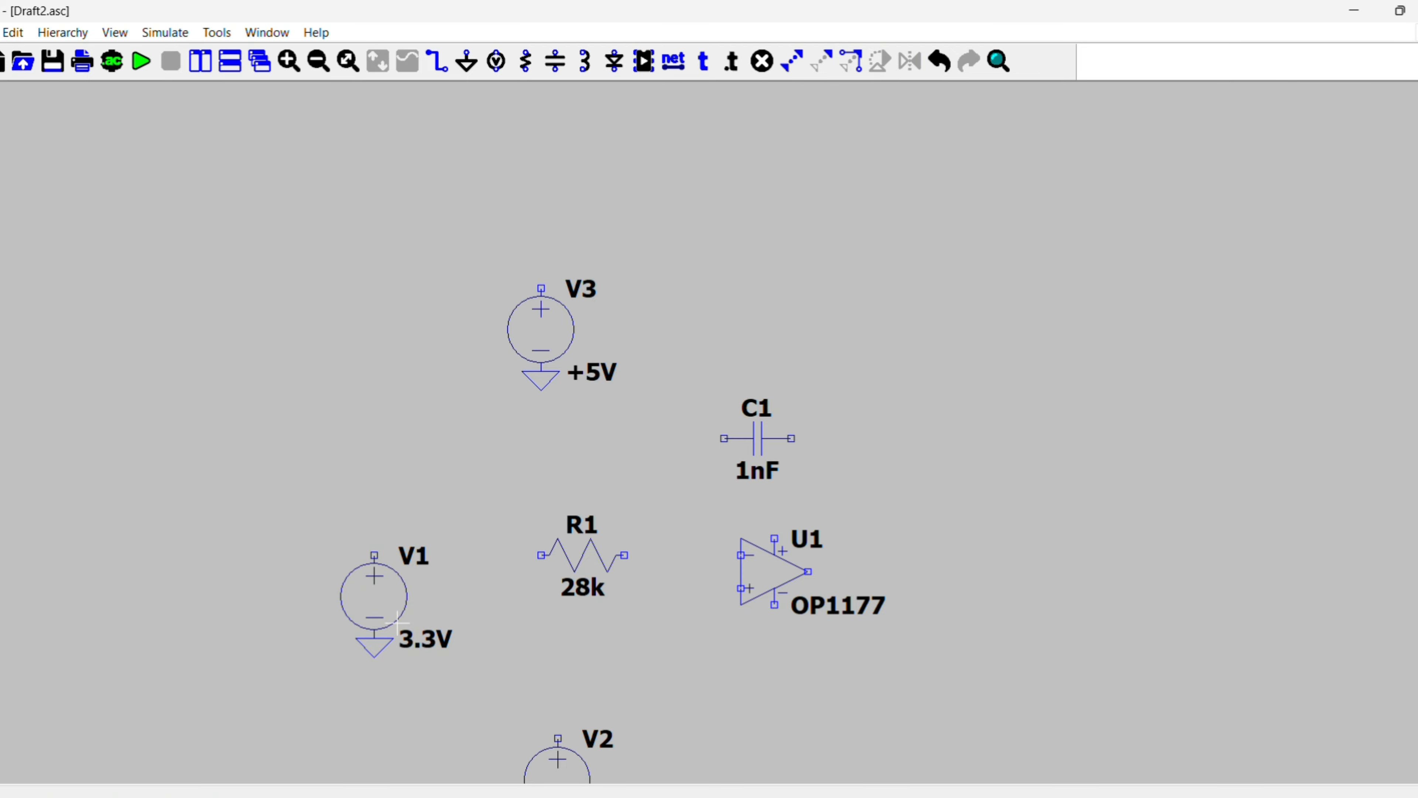
Step: Wire V1's positive terminal to R1, and R1's other end to U1's inverting input with a branch to C1
left_click(437, 60)
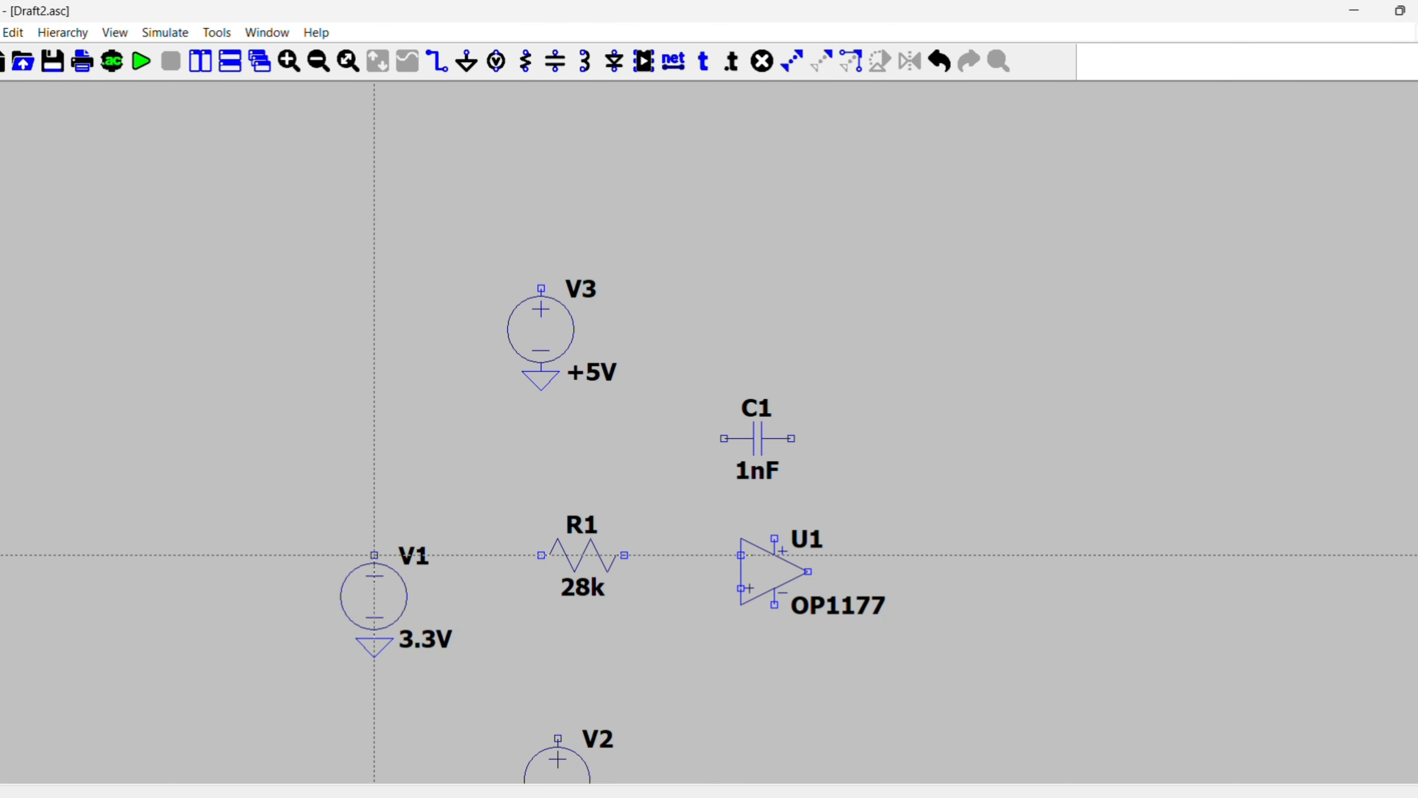
left_click(374, 555)
left_click(541, 555)
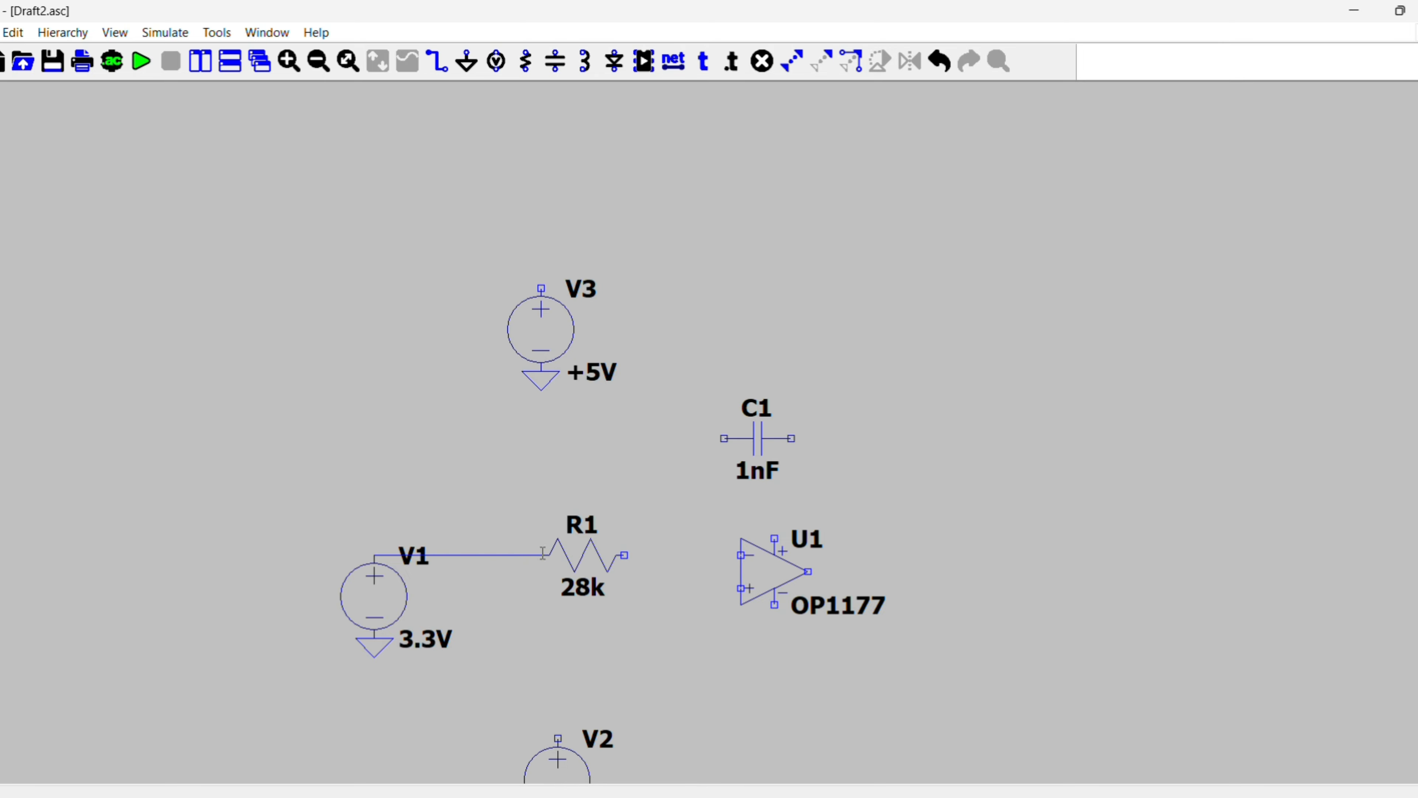
left_click(624, 555)
left_click(737, 555)
left_click(691, 555)
left_click(724, 438)
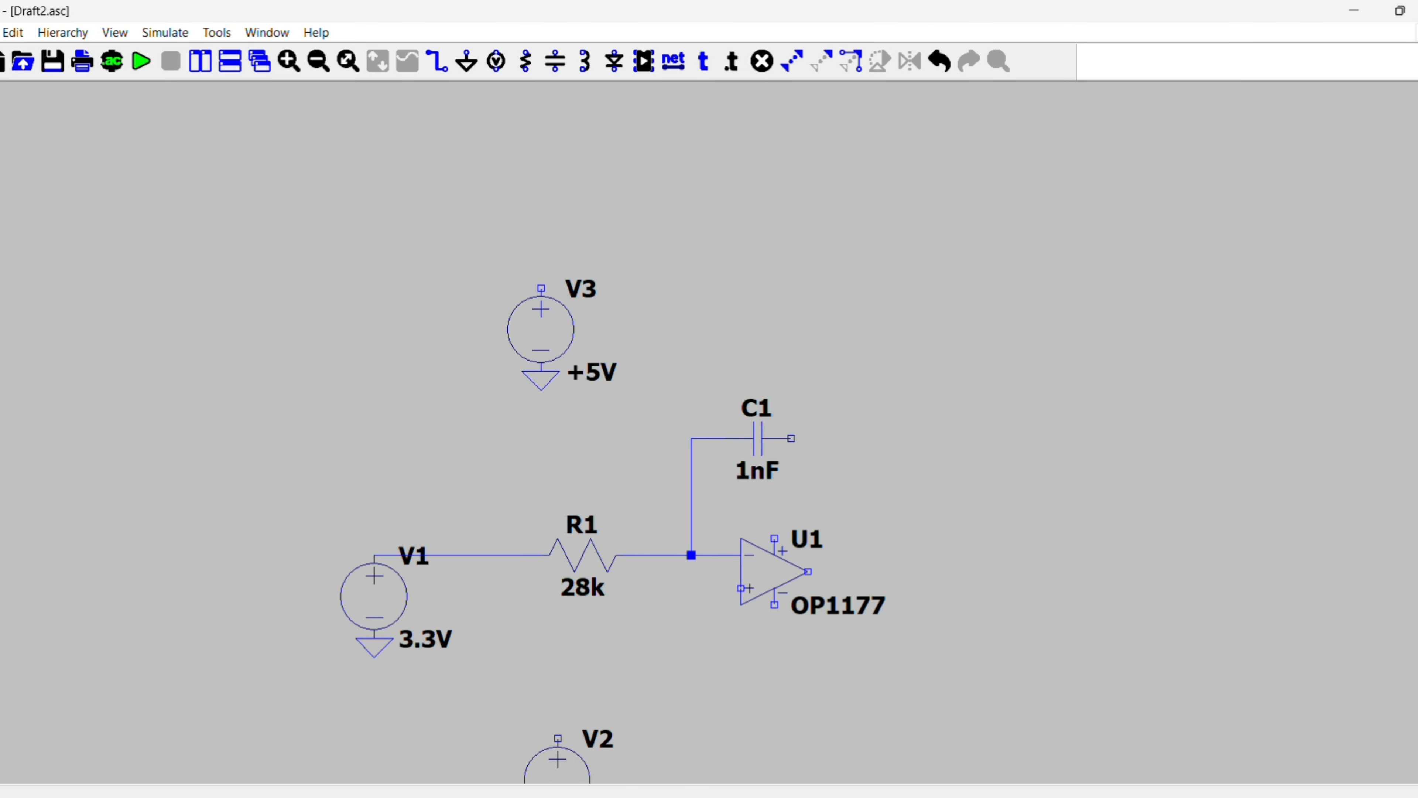
Step: Wire C1's free terminal to U1's output and extend the output wire a short way beyond the junction
left_click(792, 439)
left_click(874, 571)
left_click(809, 572)
left_click(925, 572)
key("Escape")
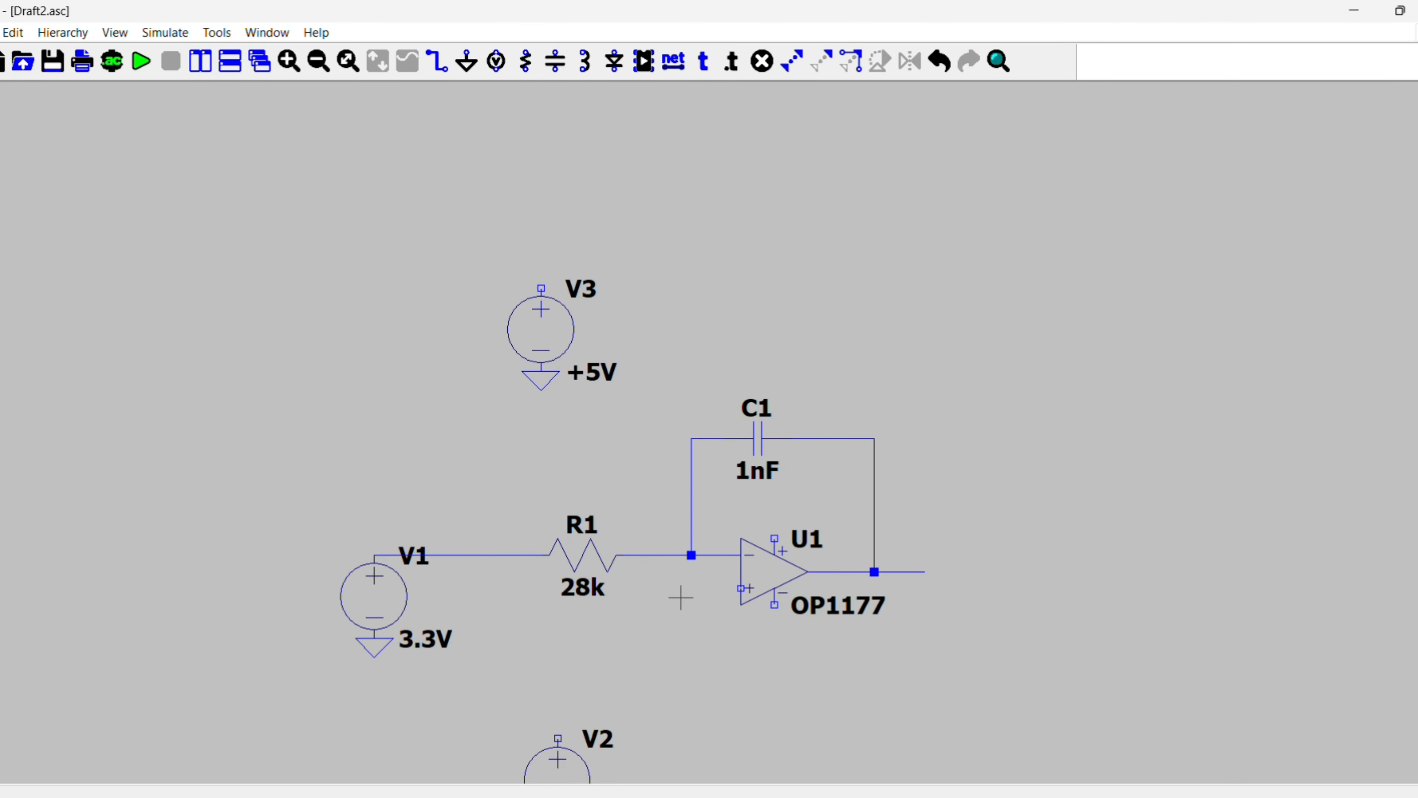
Step: Place a ground below the op-amp's input side and wire it to U1's non-inverting input
left_click(476, 56)
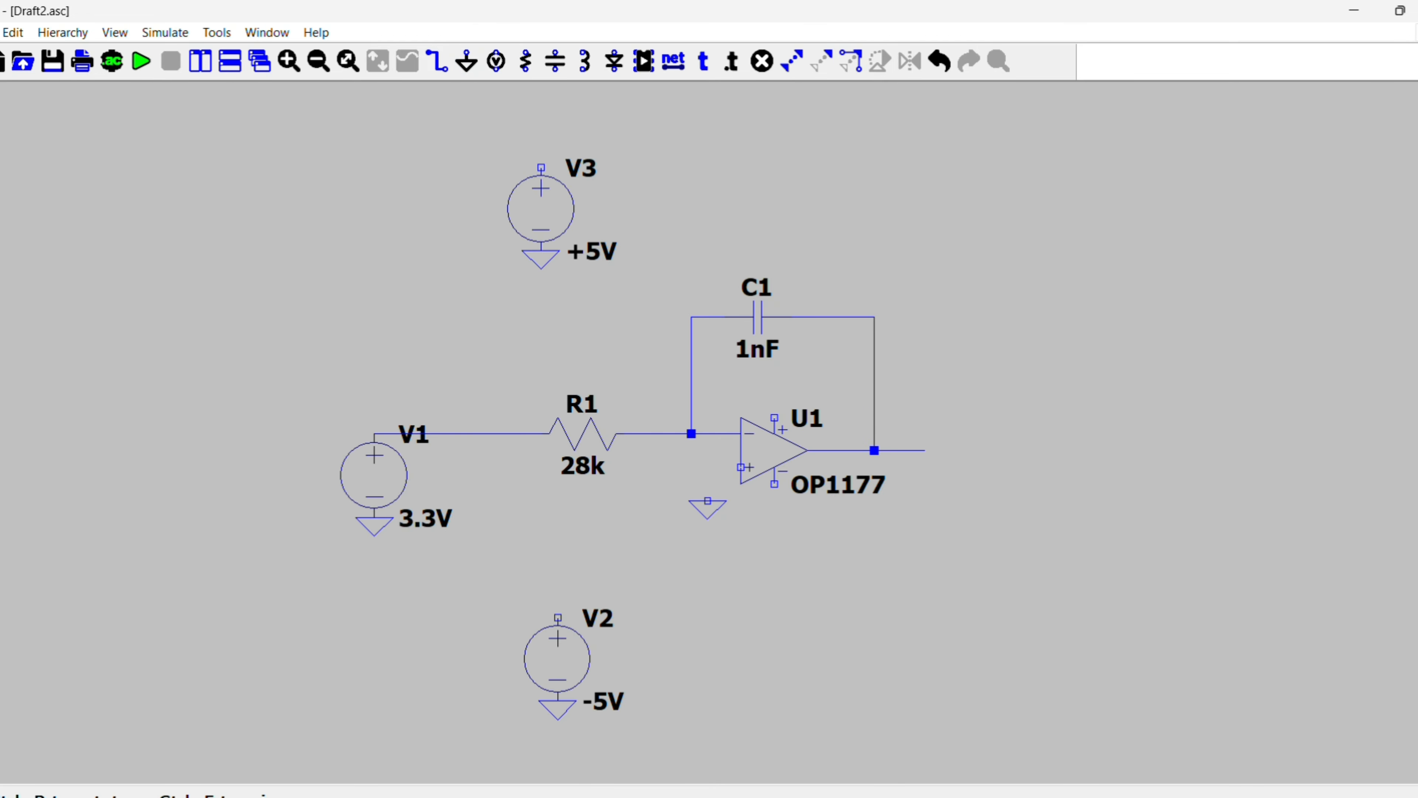
left_click(691, 502)
key("Escape")
left_click(436, 73)
left_click(692, 502)
left_click(743, 467)
right_click(744, 467)
Step: Wire U1's negative supply pin to V2's positive terminal and its positive supply pin to V3's positive terminal
left_click(775, 484)
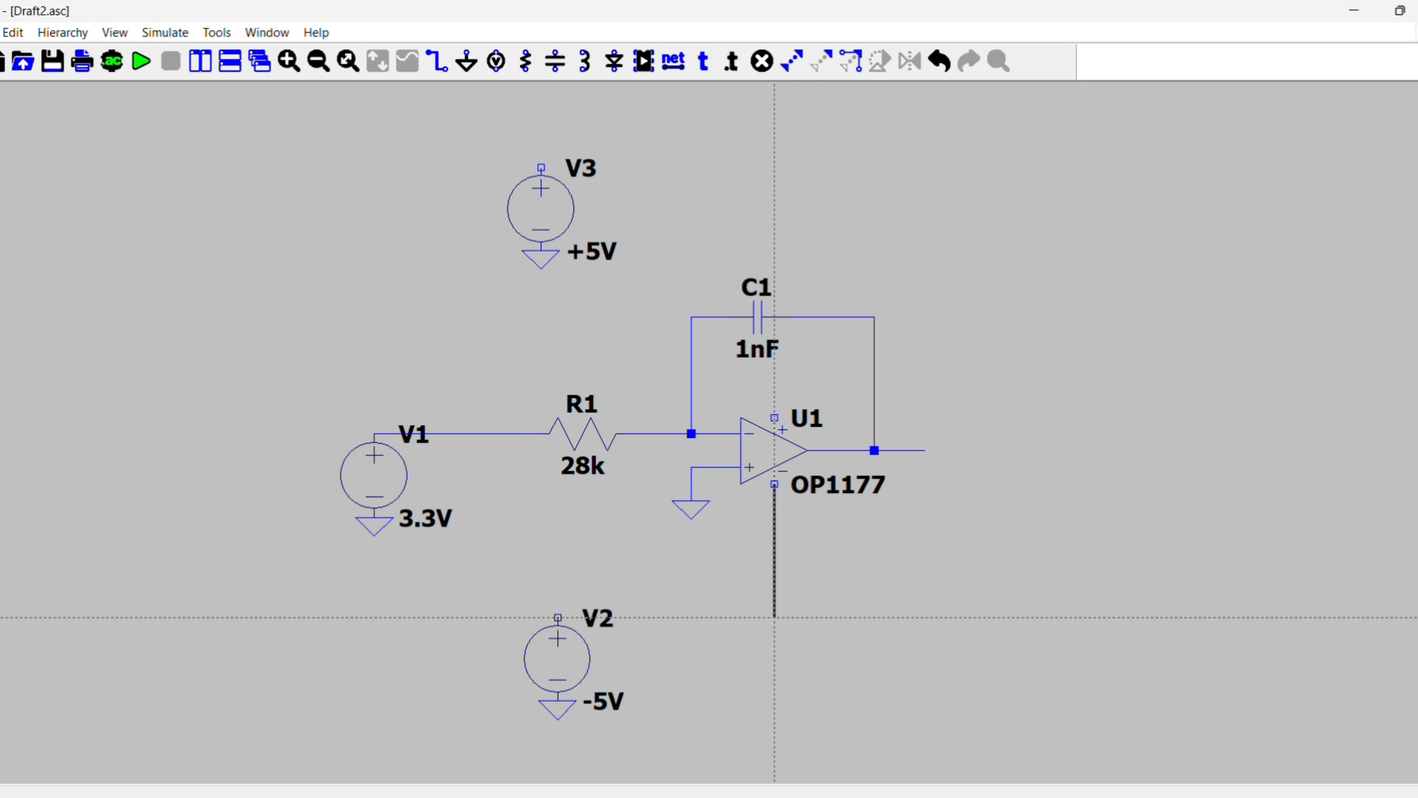
left_click(558, 617)
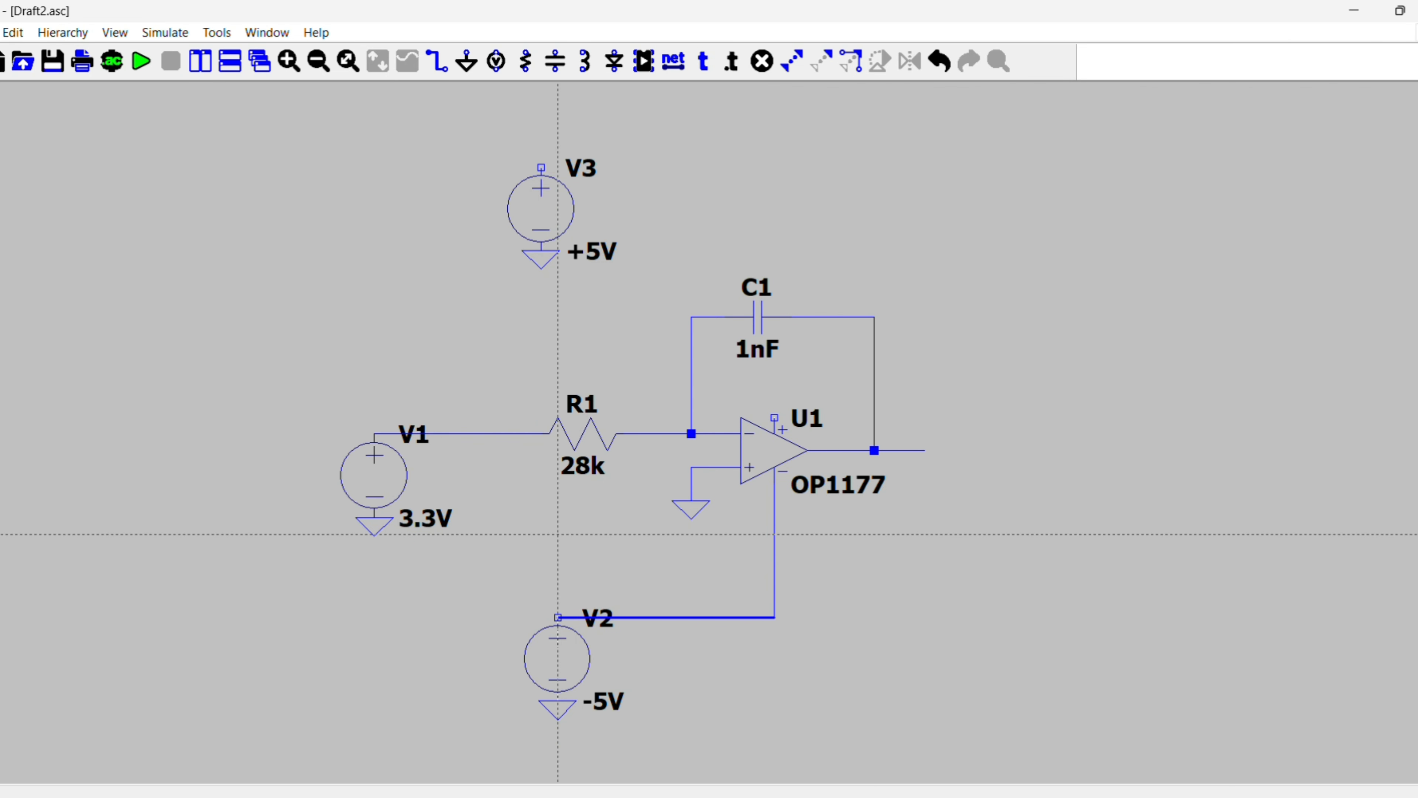
key("Escape")
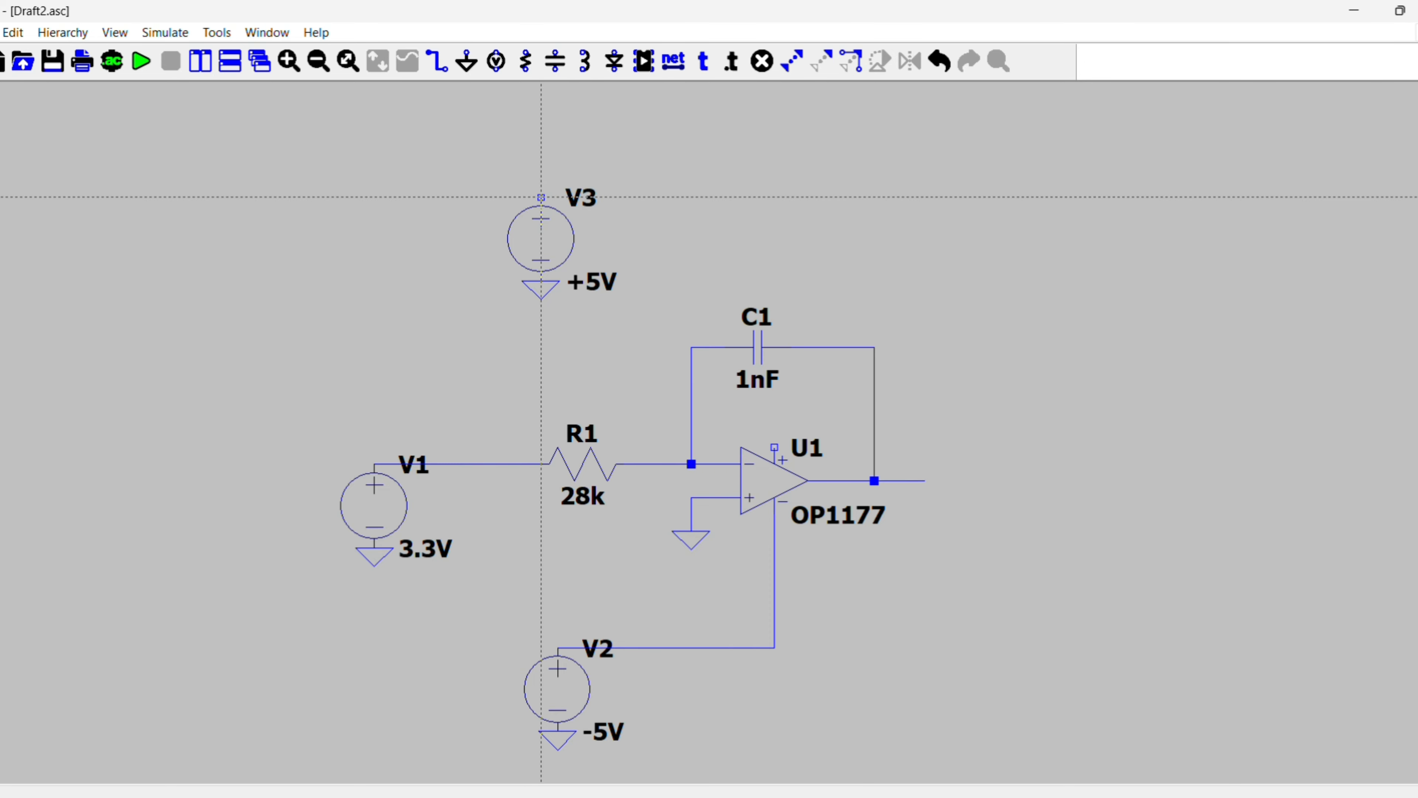
left_click(541, 197)
left_click(775, 197)
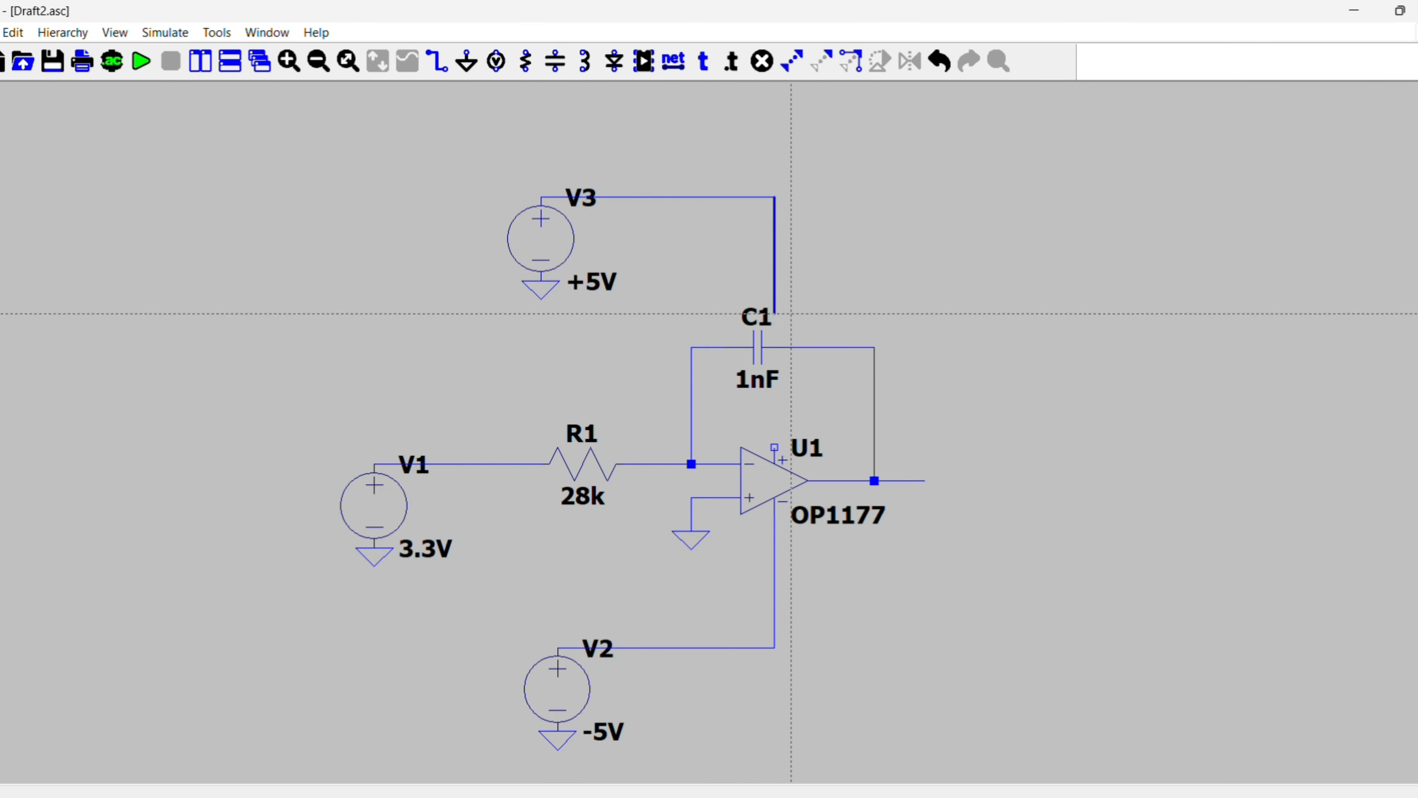
left_click(774, 447)
key("Escape")
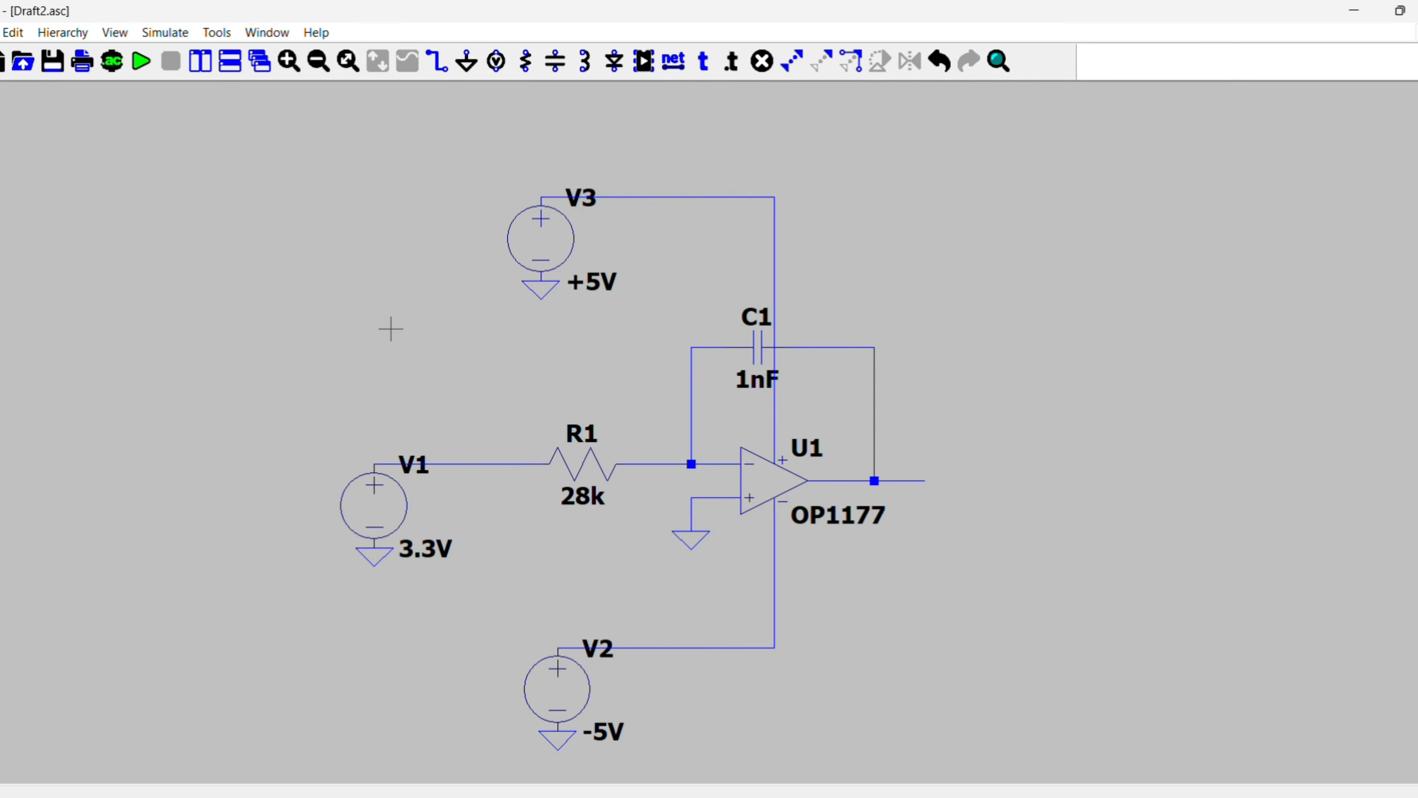
Step: Run a transient analysis with stop time 1, maximum timestep 1u and the initial operating point solution skipped
left_click(142, 61)
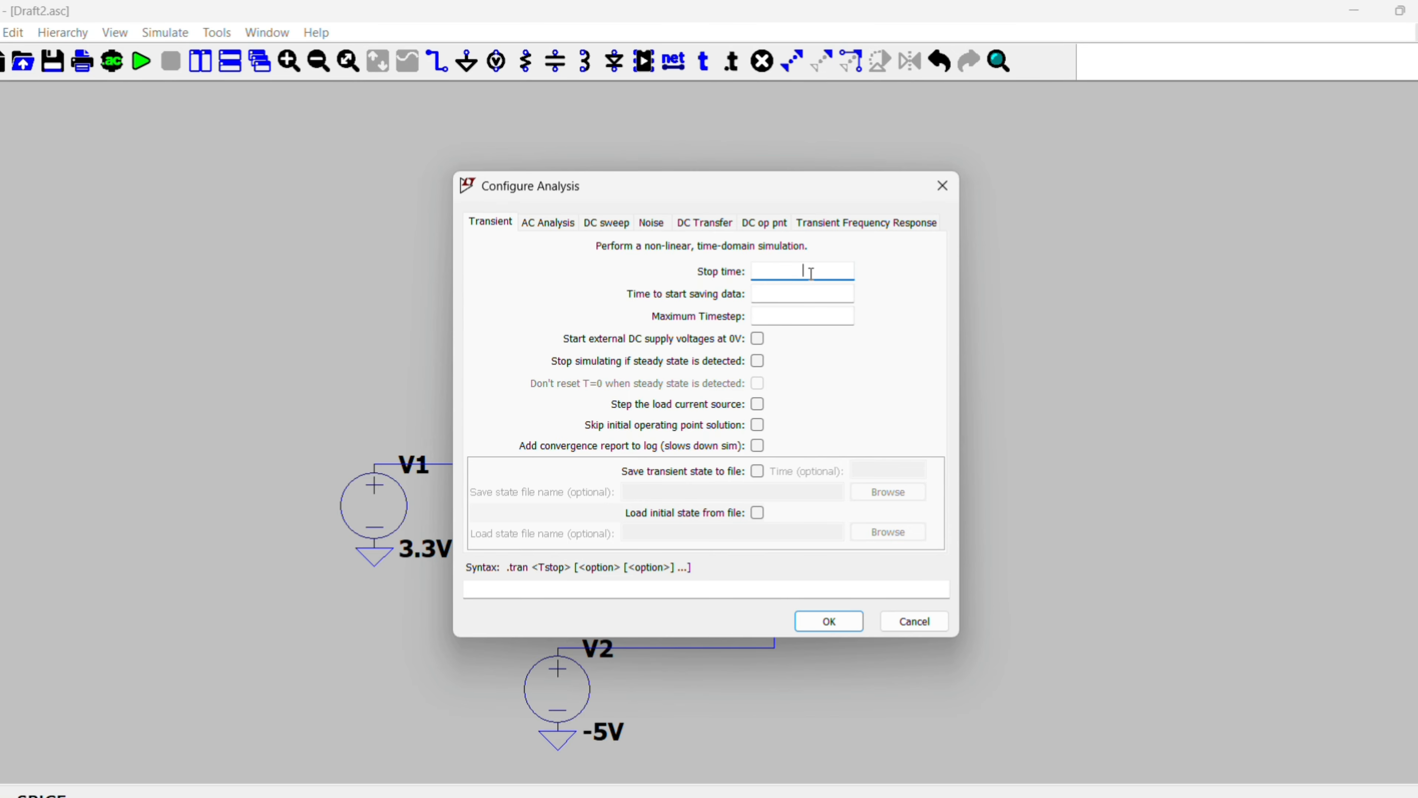
type("1")
left_click(796, 317)
type("1u")
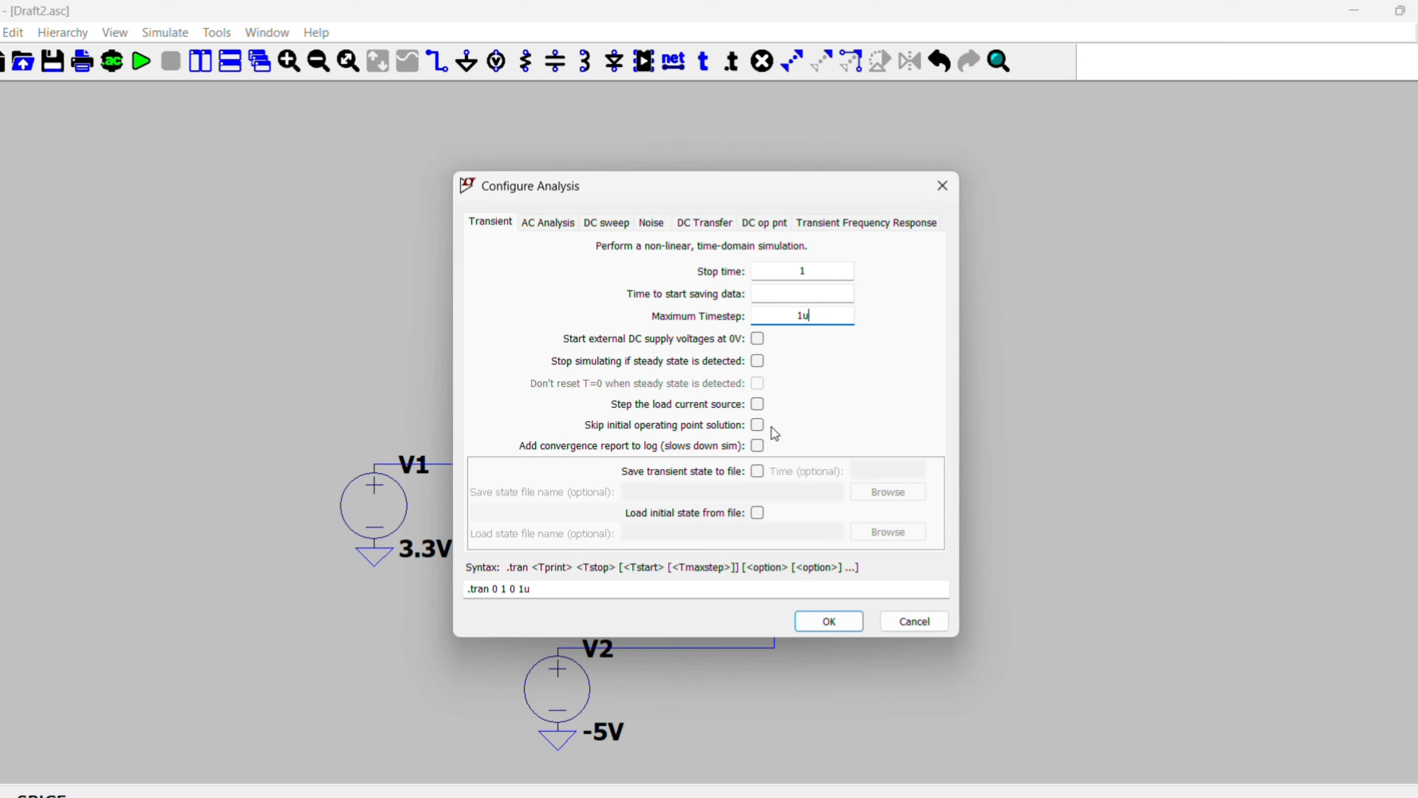
left_click(756, 426)
left_click(829, 621)
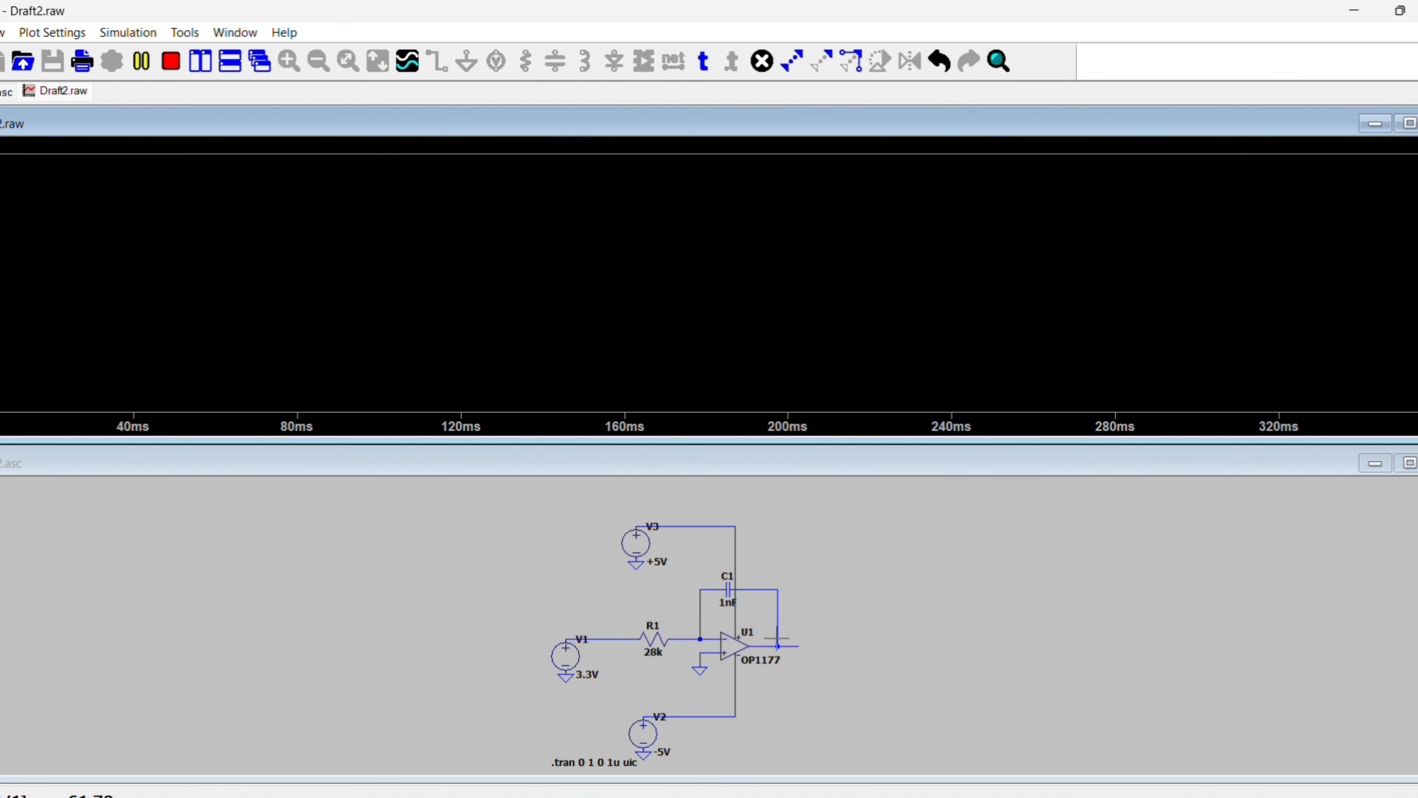
Step: Plot the voltage at U1's output node, enlarge the start of the trace, and stop the simulation
left_click(780, 639)
left_click(780, 640)
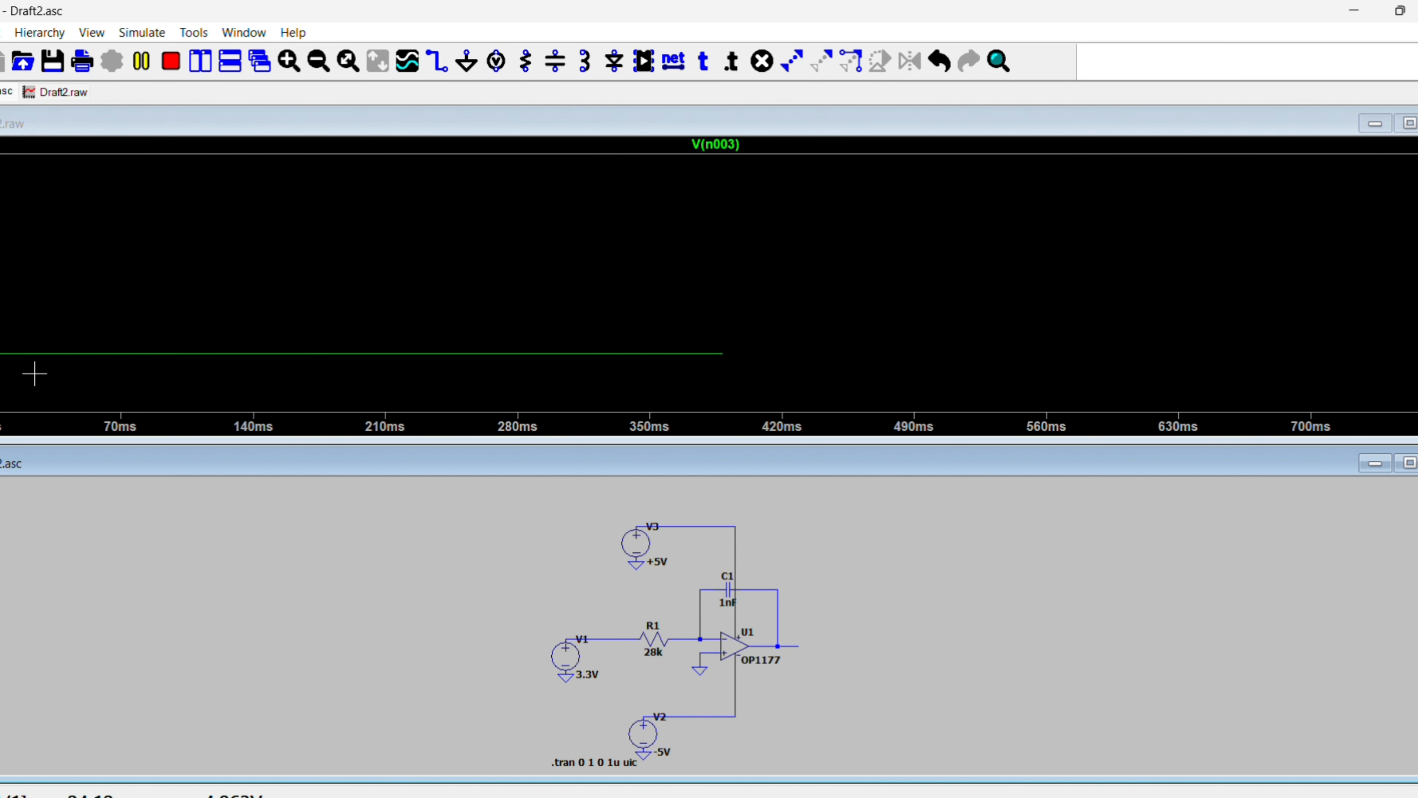
left_click(3, 348)
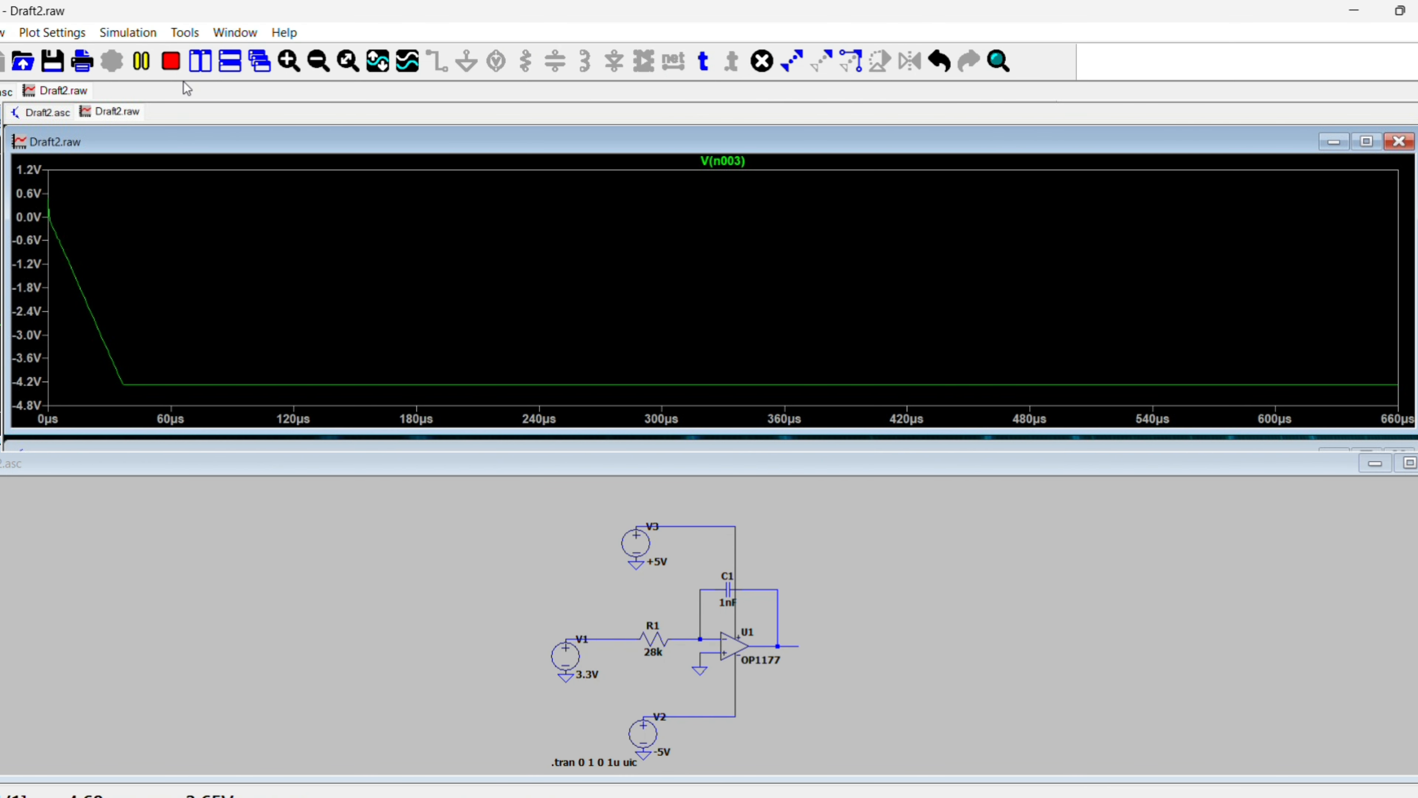
left_click(165, 66)
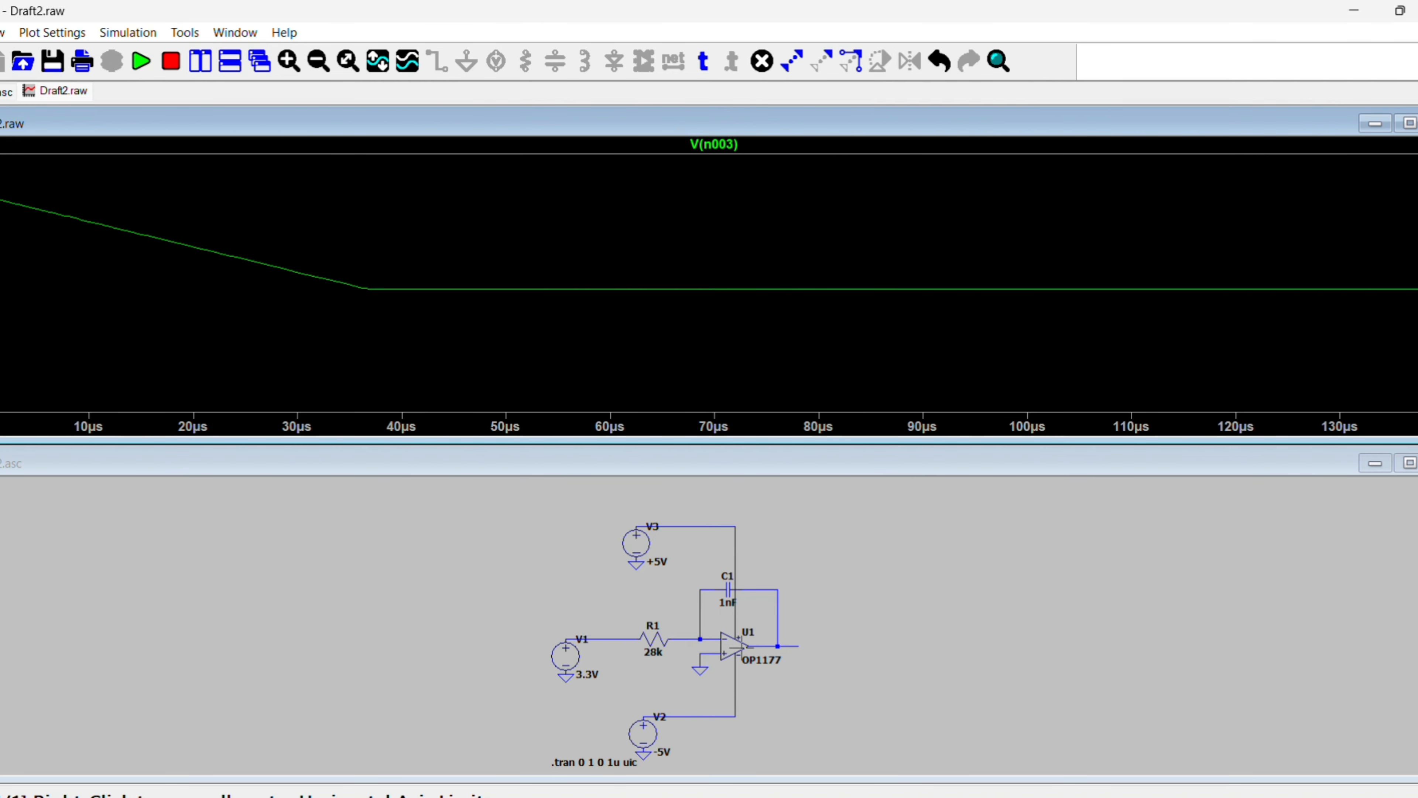
scroll(702, 642, "up", 3)
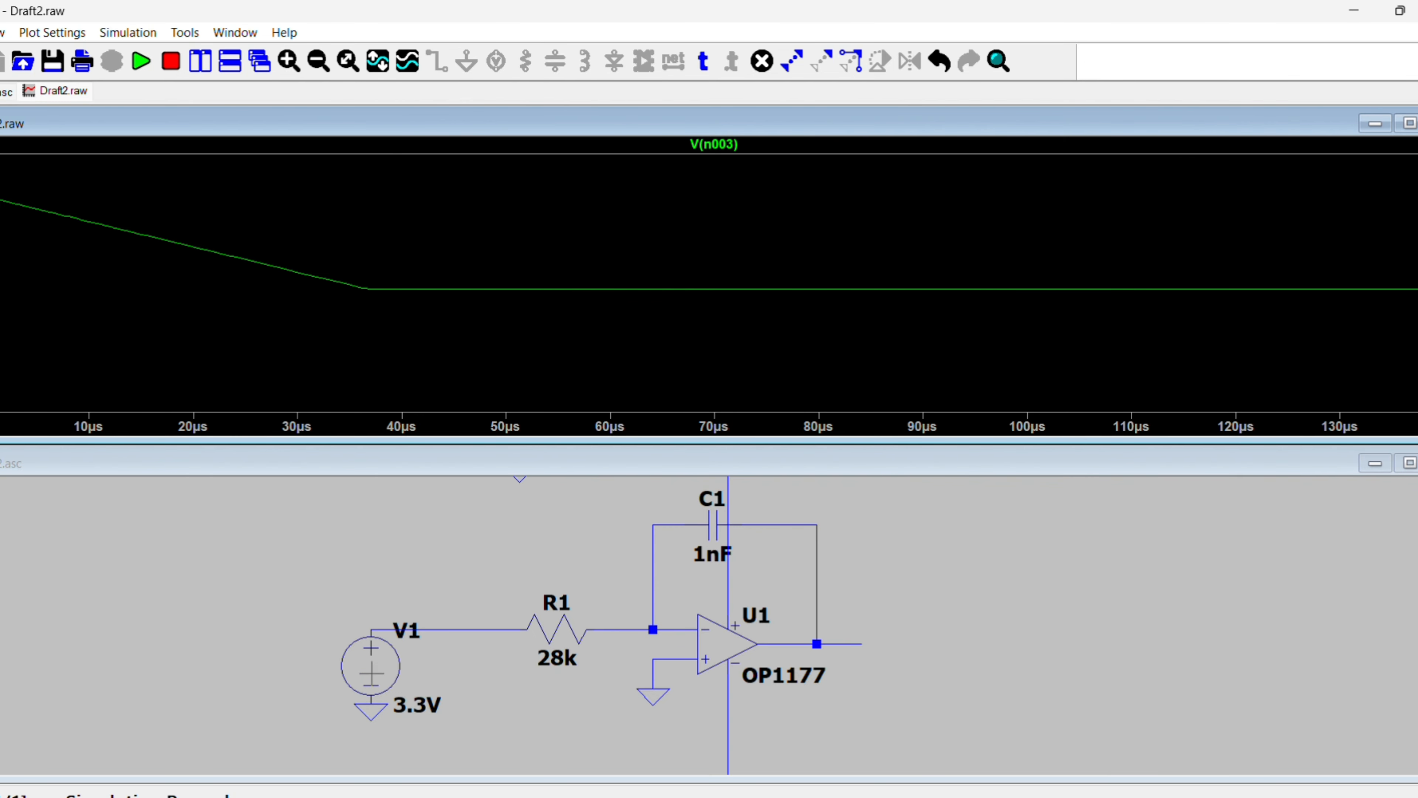
Step: Close the waveform window and maximize the schematic window so the whole integrator circuit shows
left_click(354, 703)
left_click(372, 668)
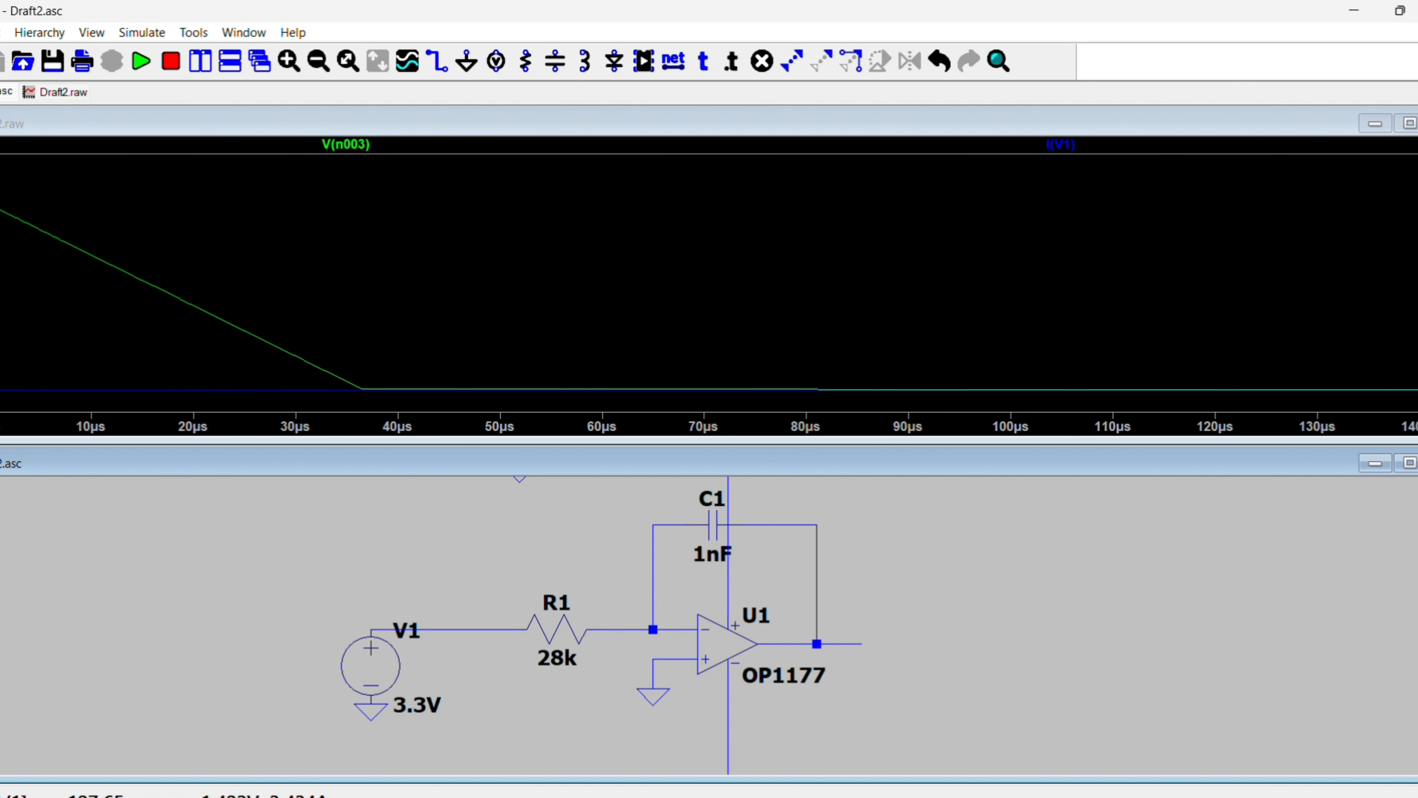
left_click(1417, 123)
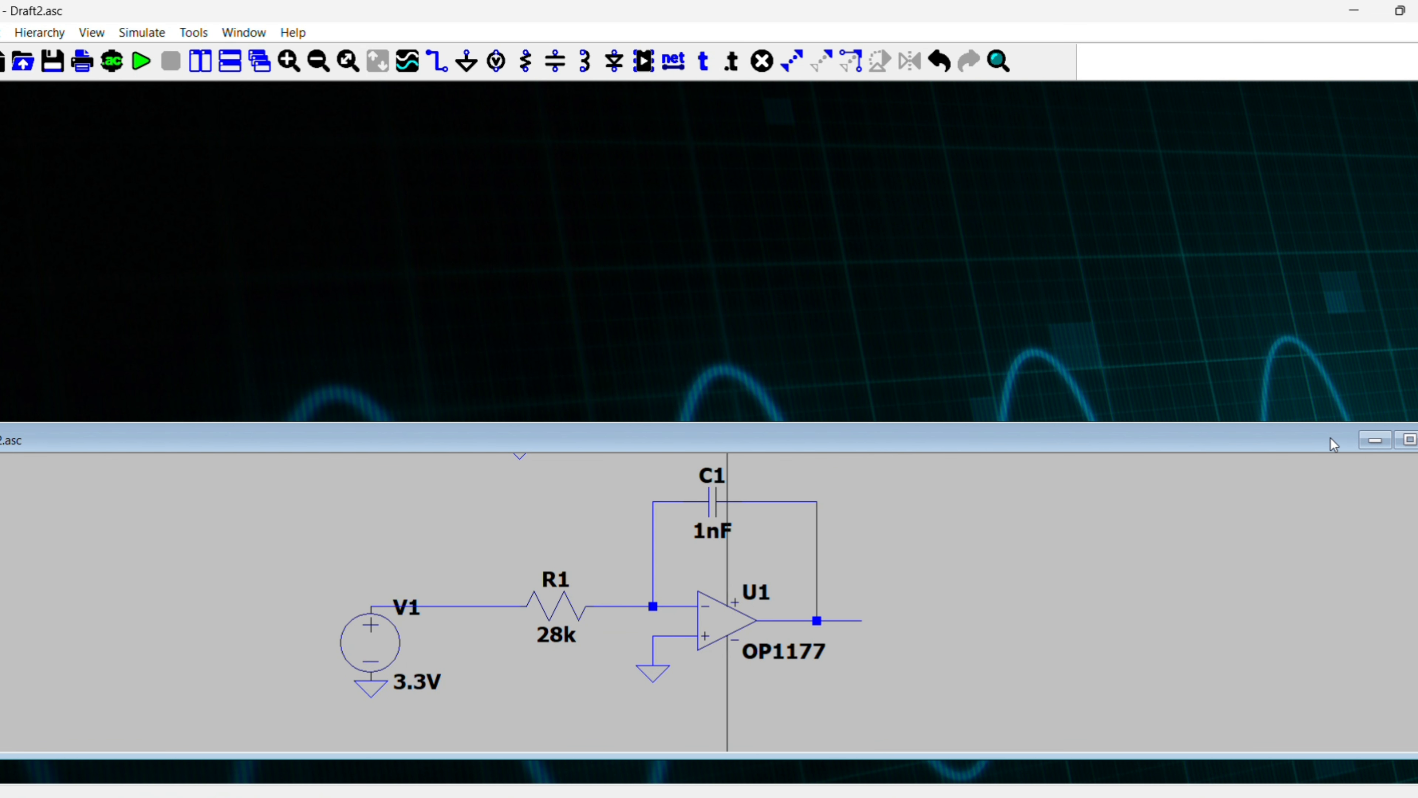
left_click(1409, 440)
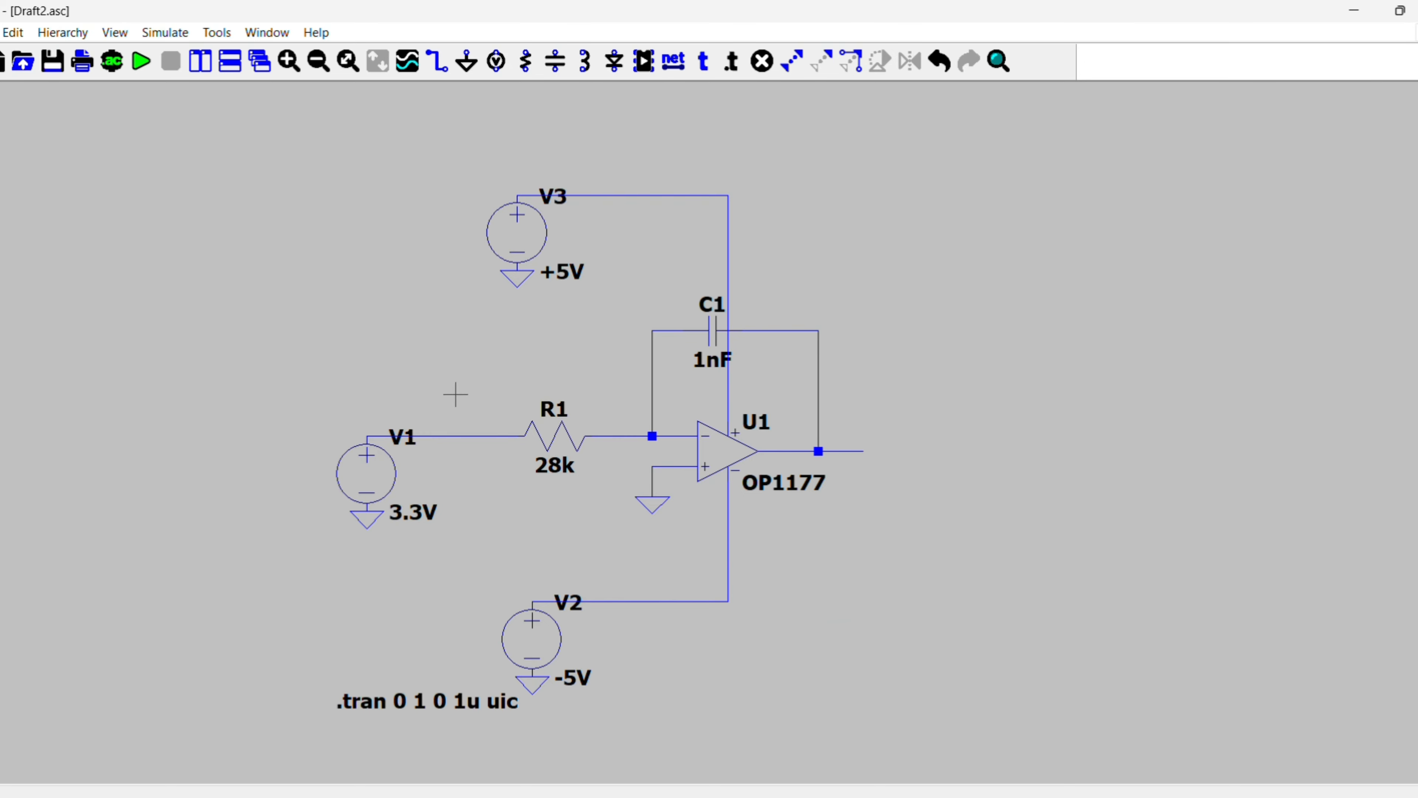
Step: Set the DC value of input voltage source V1 to -3.3V
right_click(379, 489)
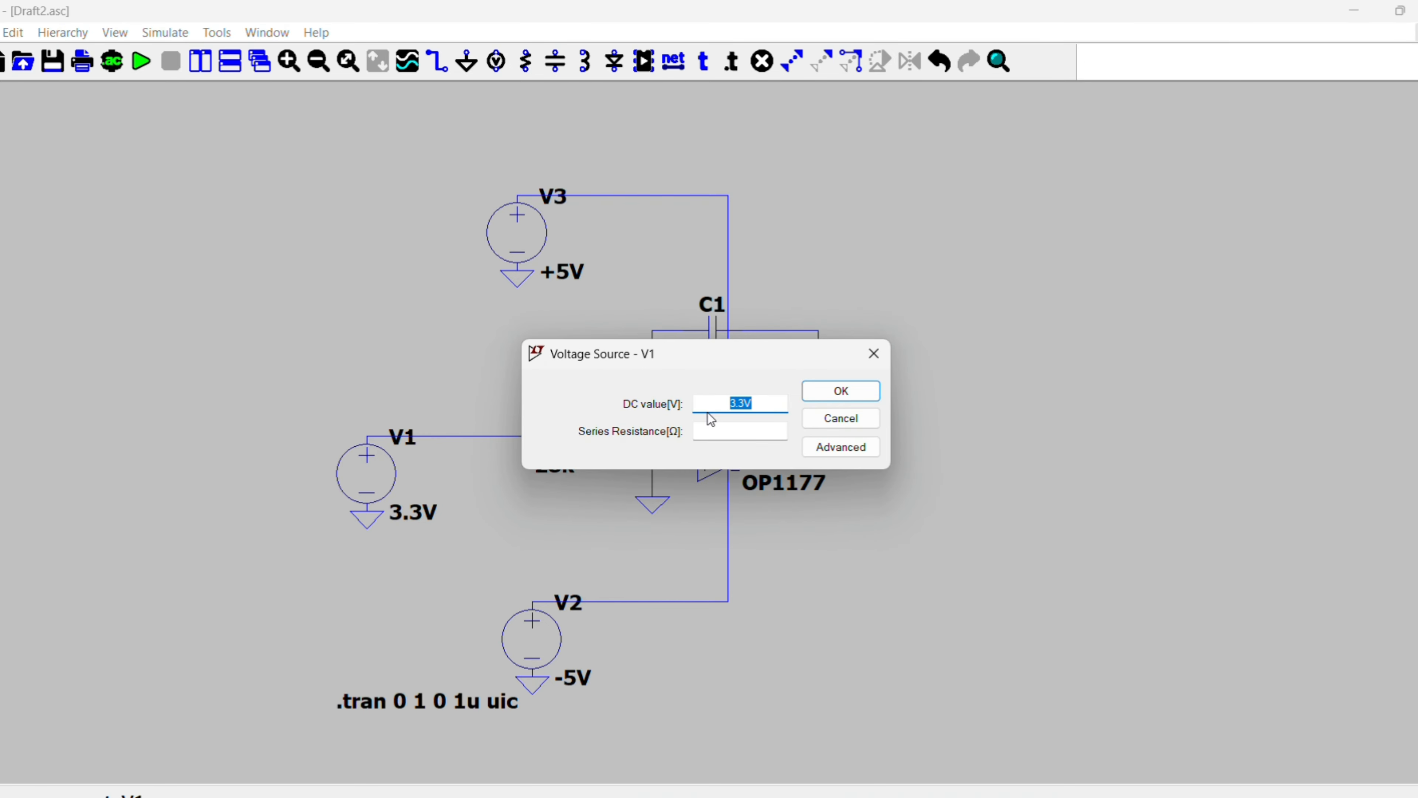
left_click(731, 402)
type("-")
left_click(871, 395)
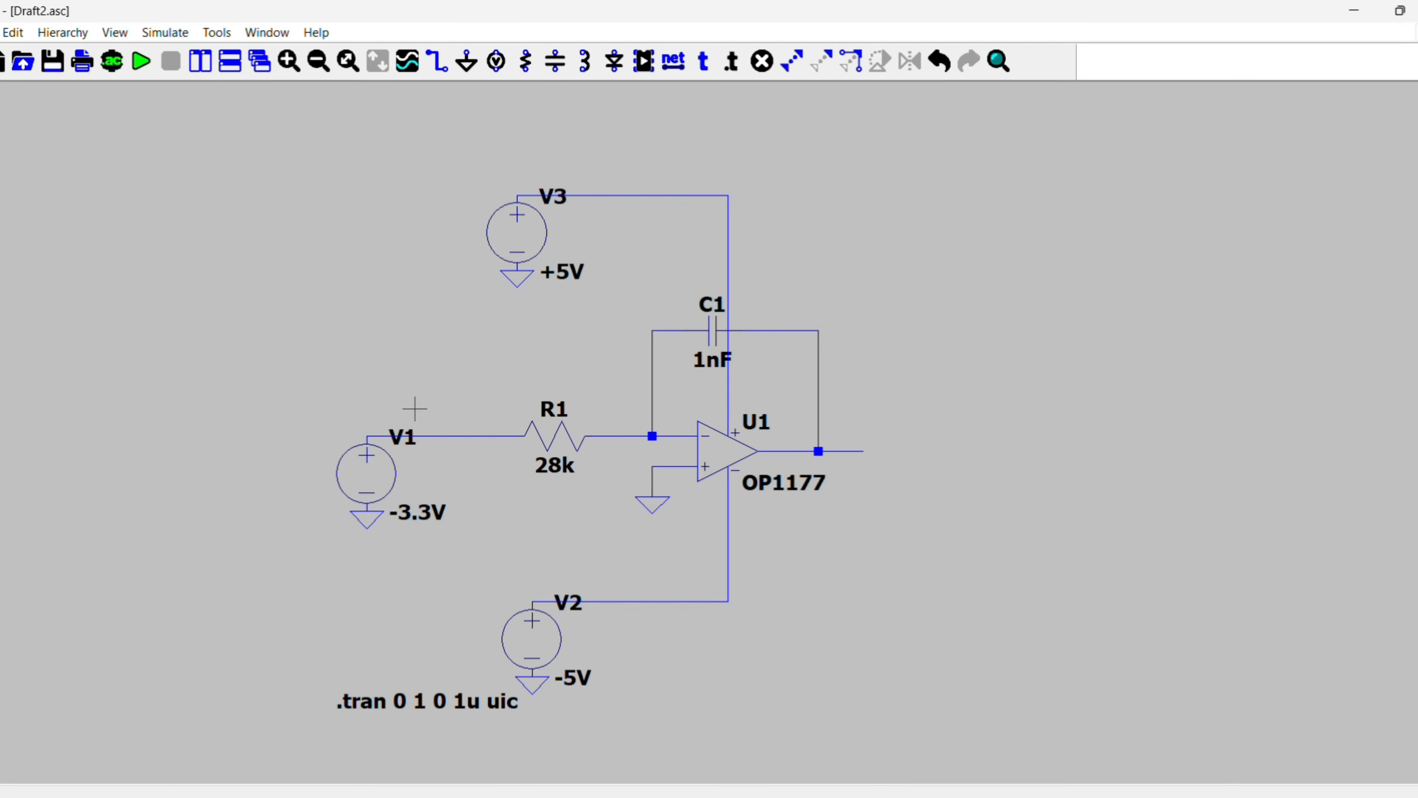
Step: Rerun the transient simulation, plot the voltage at U1's output node, and pause the run with the start of the trace enlarged
left_click(141, 62)
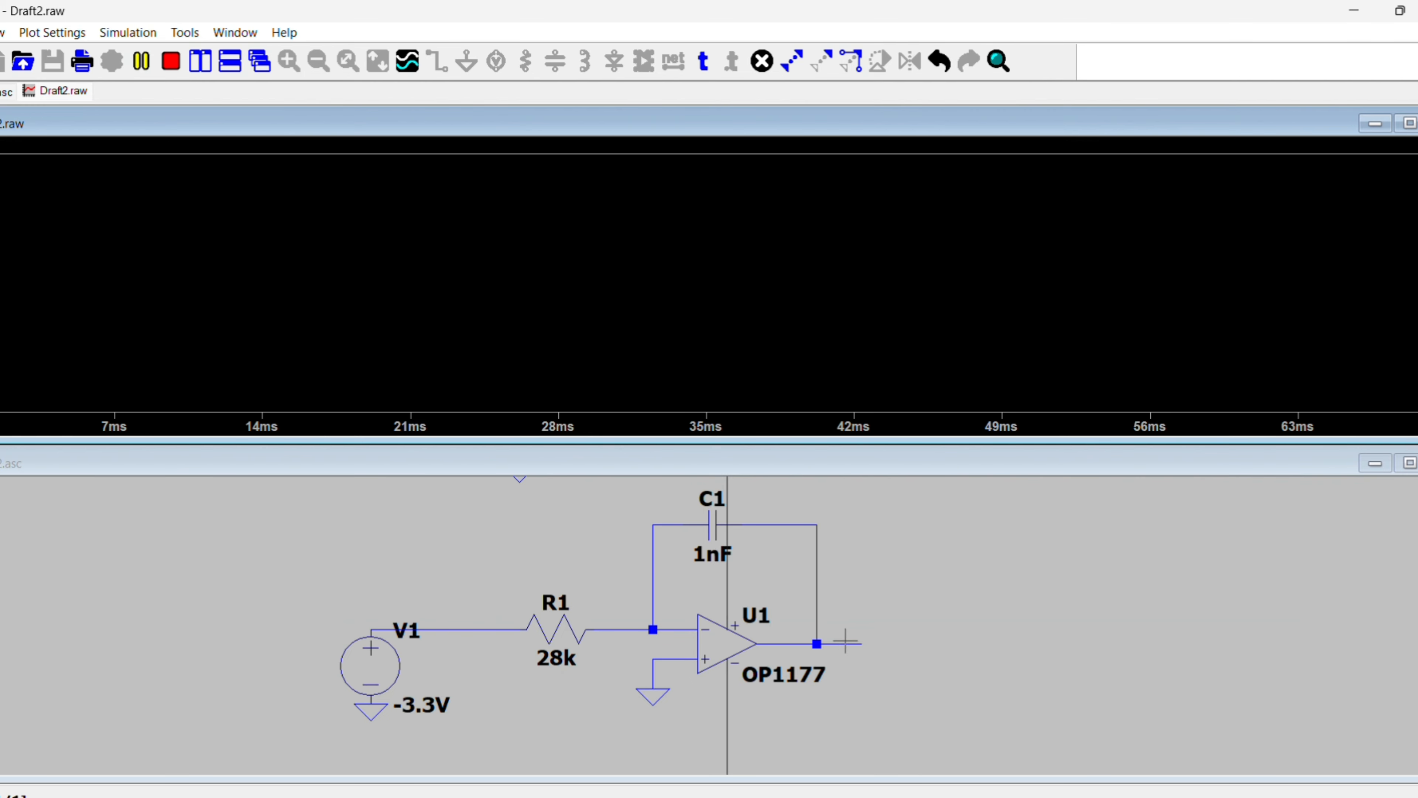
left_click(832, 642)
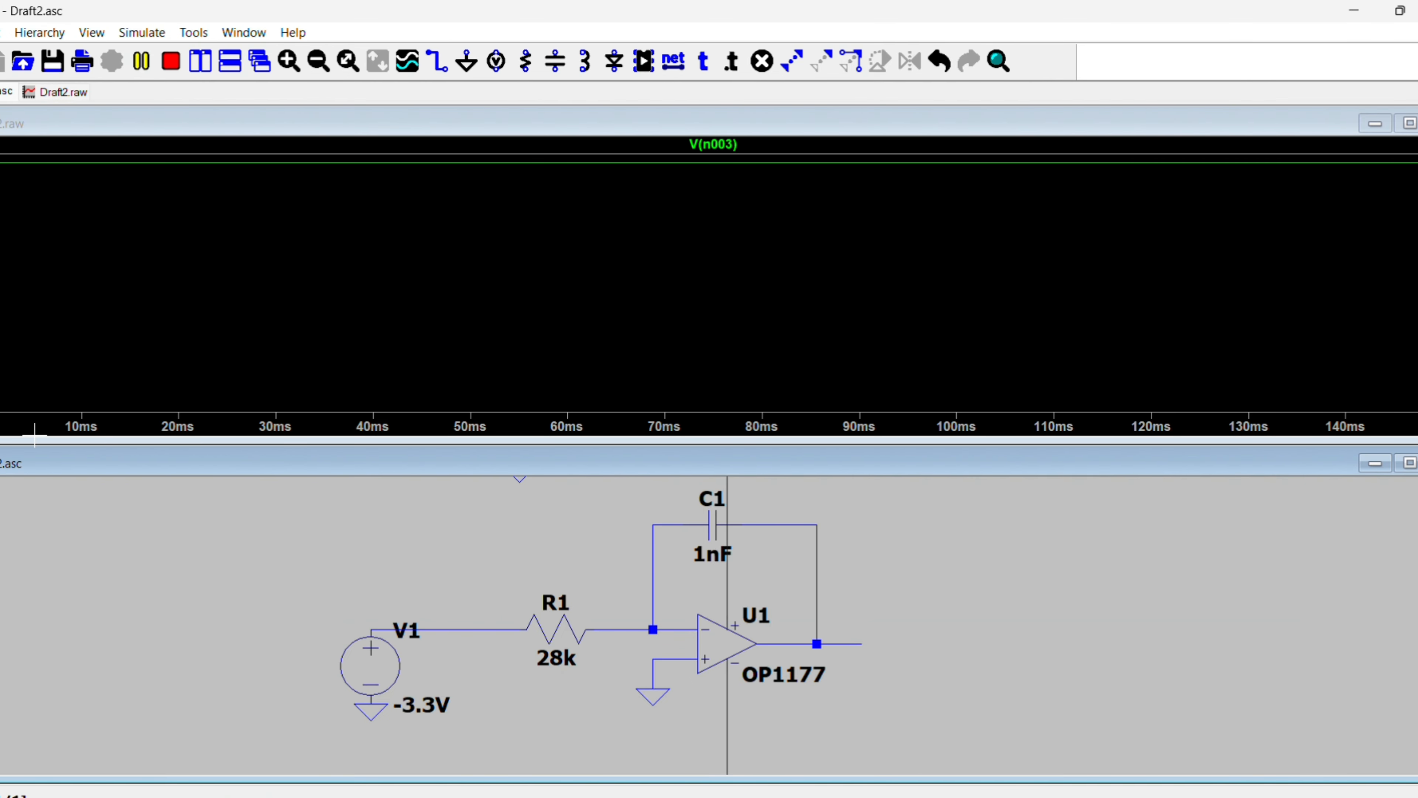
left_click(61, 181)
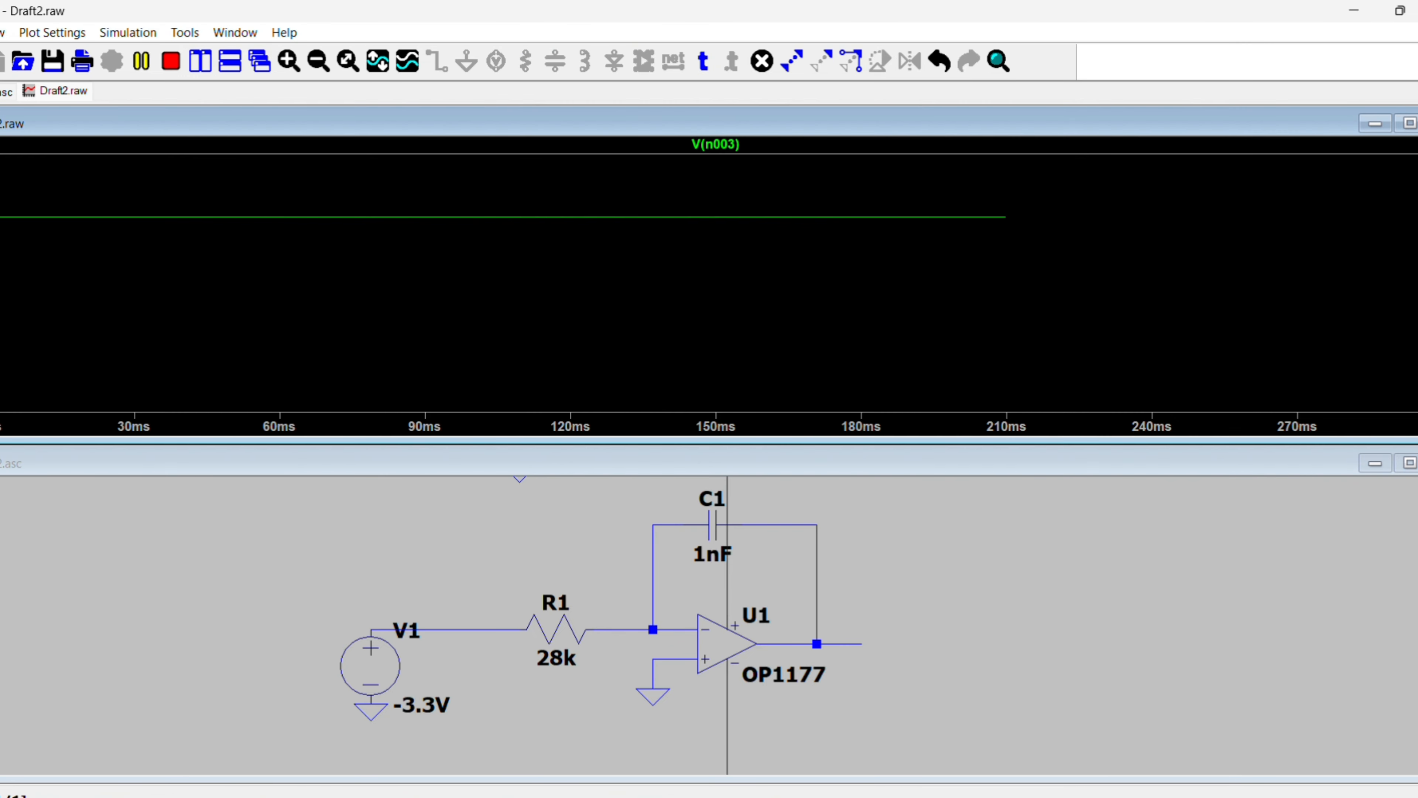
left_click(143, 62)
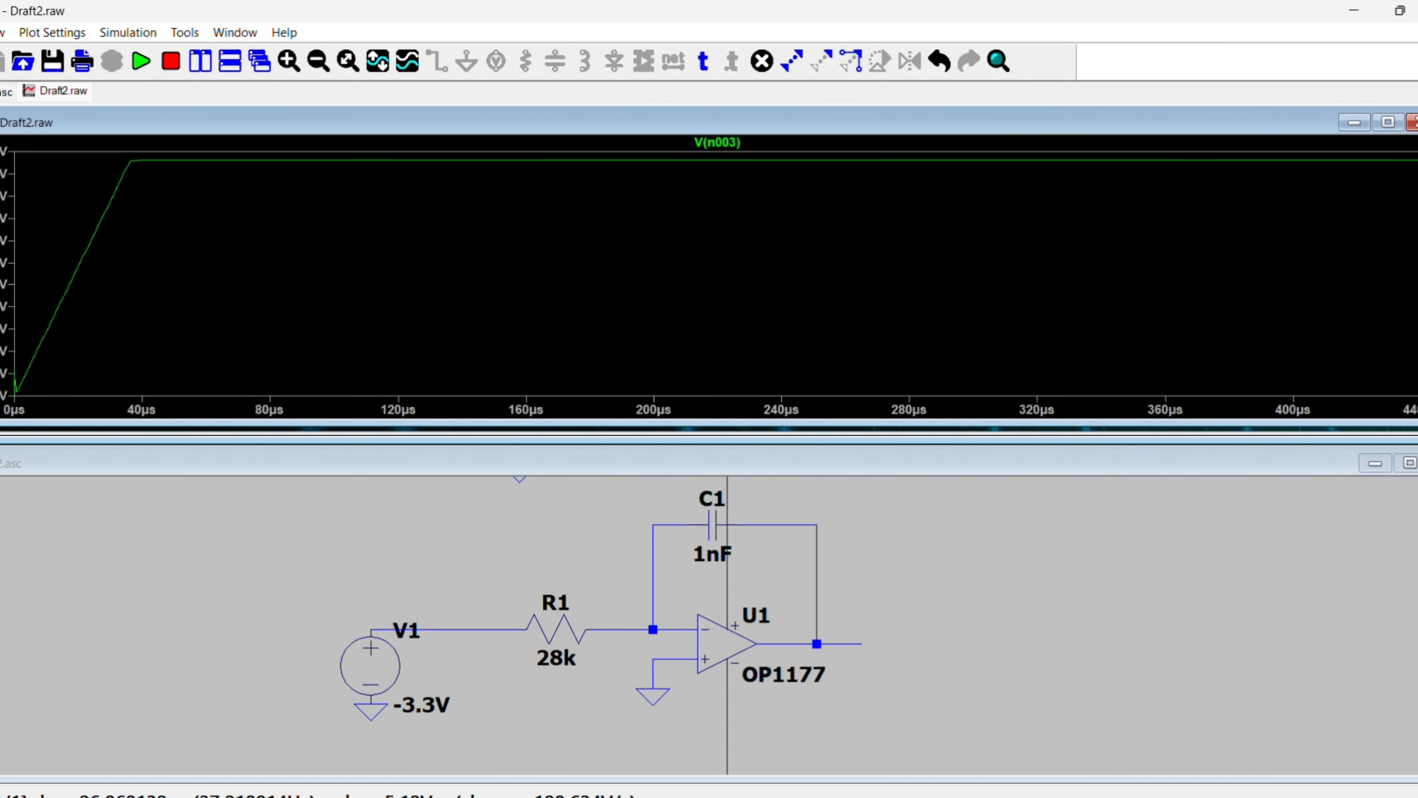